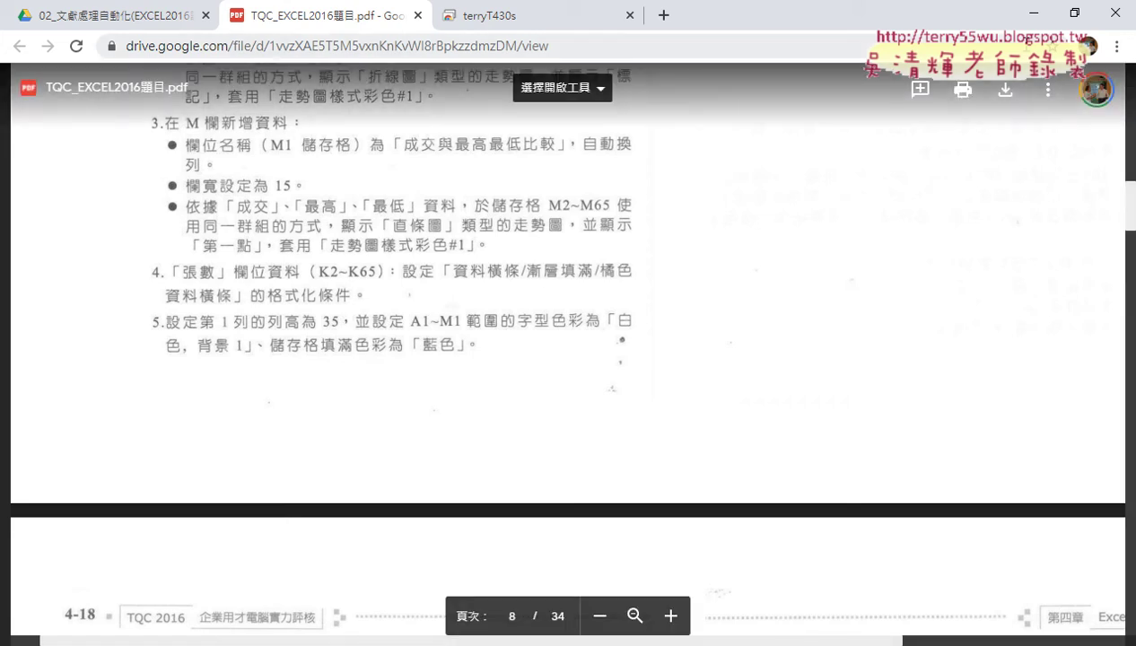
Minimize the Chrome PDF viewer to bring EXD01.xlsx back into view
left_click(1035, 13)
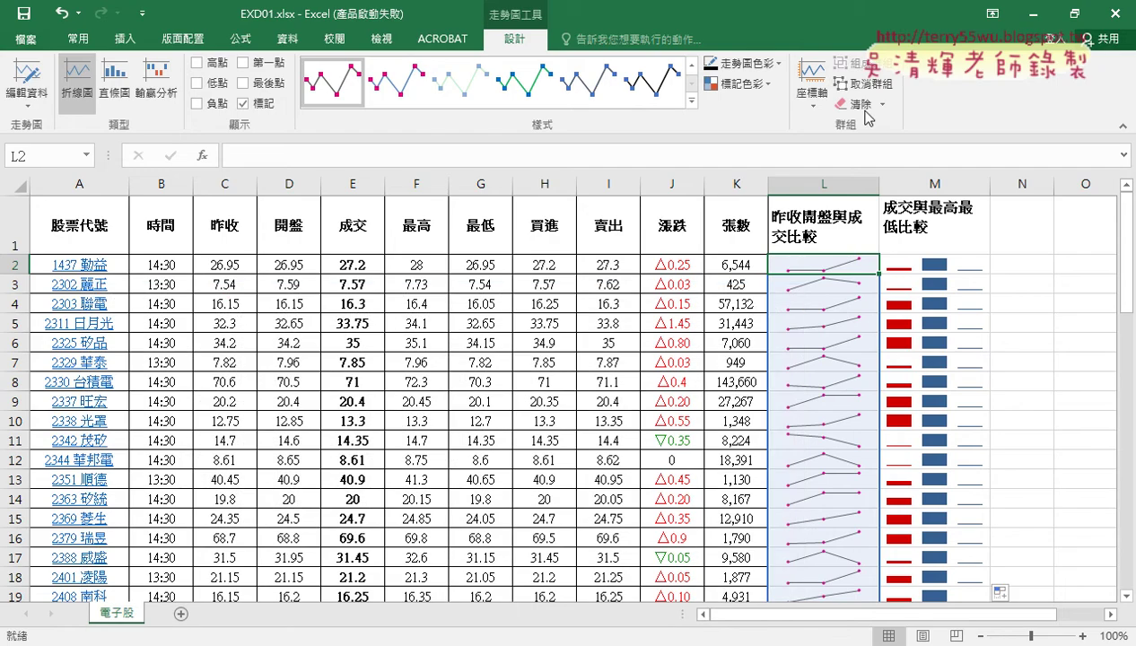
Select the 張數 values K2:K65 by extending from K2 with Ctrl+Shift+Down
left_click(726, 184)
scroll(725, 503, "down", 2)
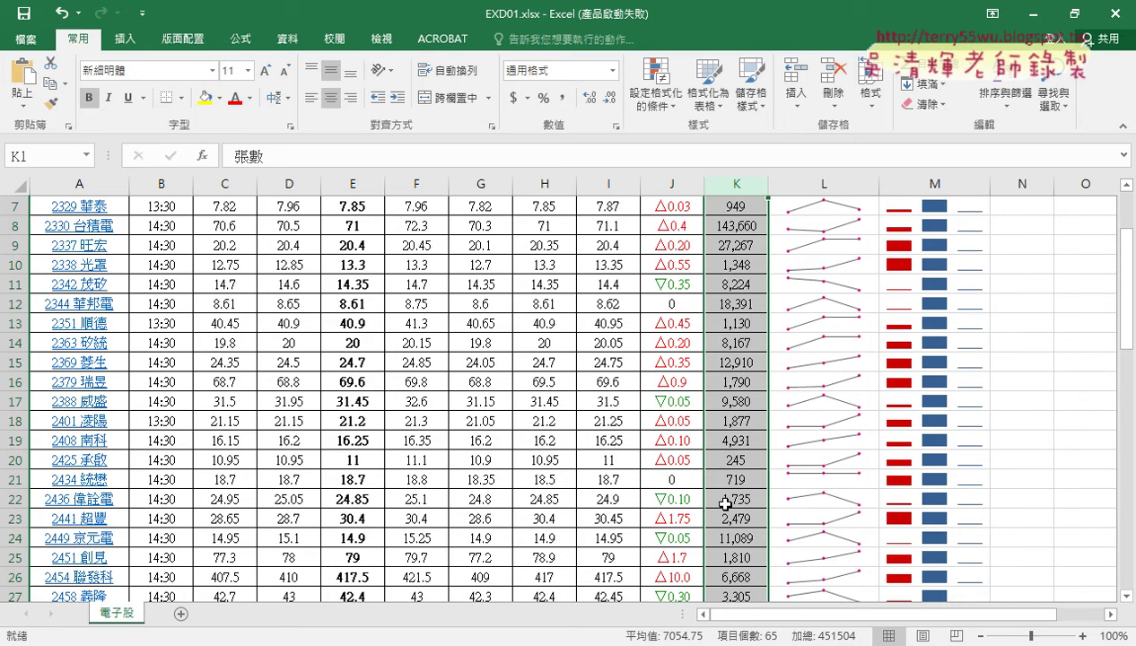
scroll(725, 504, "up", 2)
left_click(727, 381)
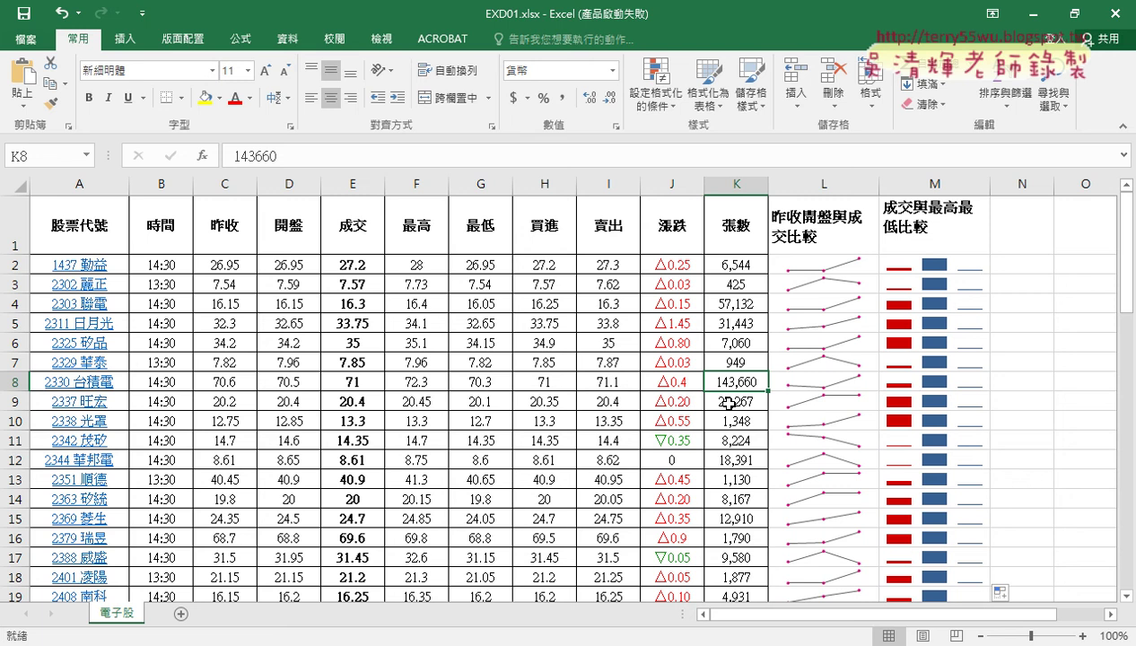
left_click(736, 266)
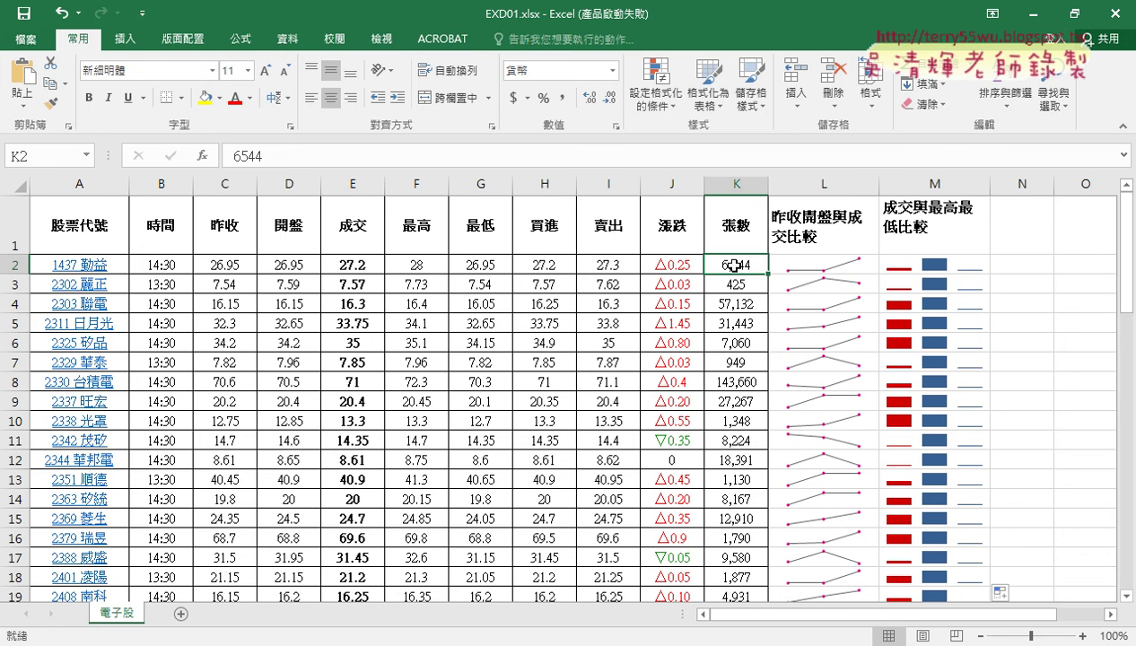
key("ctrl+shift+Down")
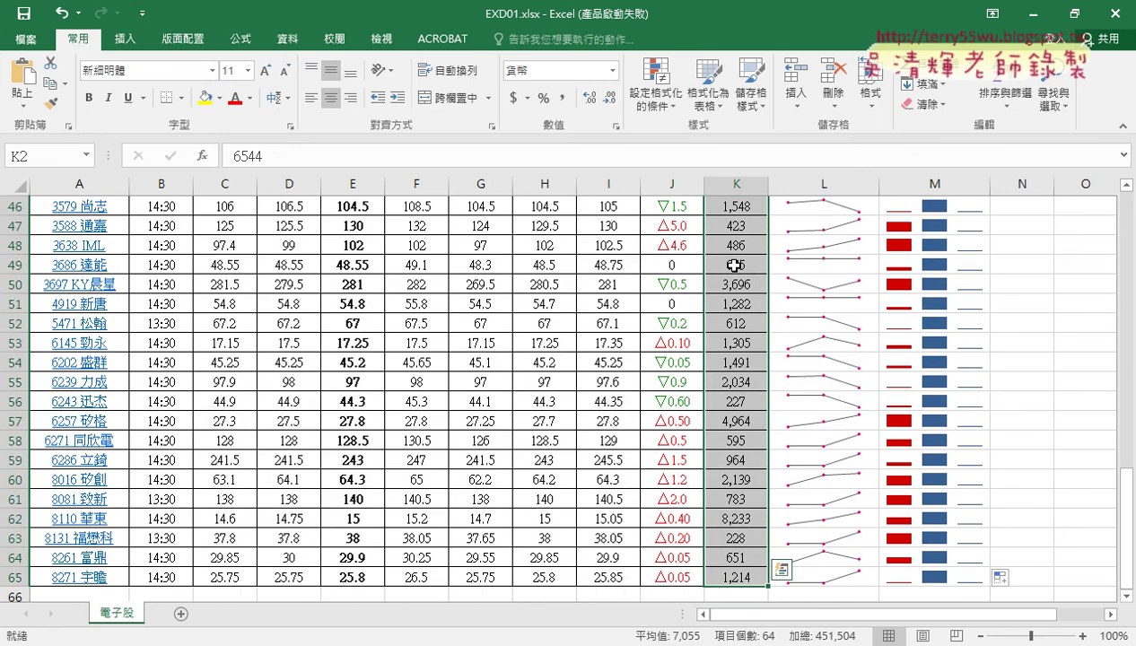
scroll(872, 301, "up", 6)
scroll(873, 301, "up", 9)
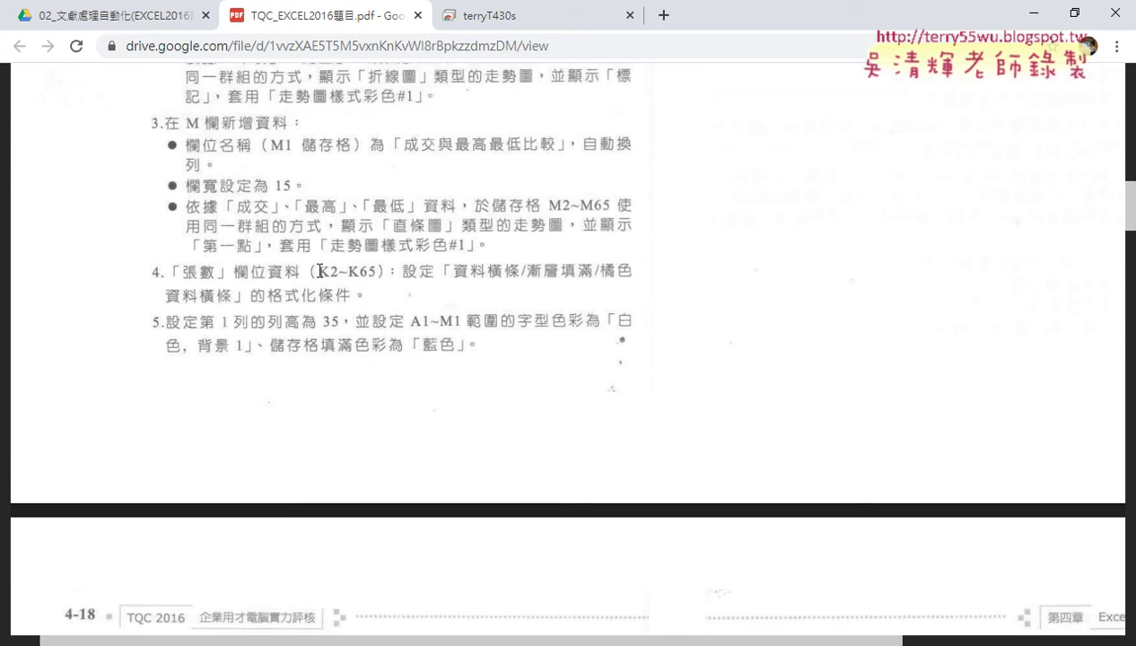
left_click(1032, 13)
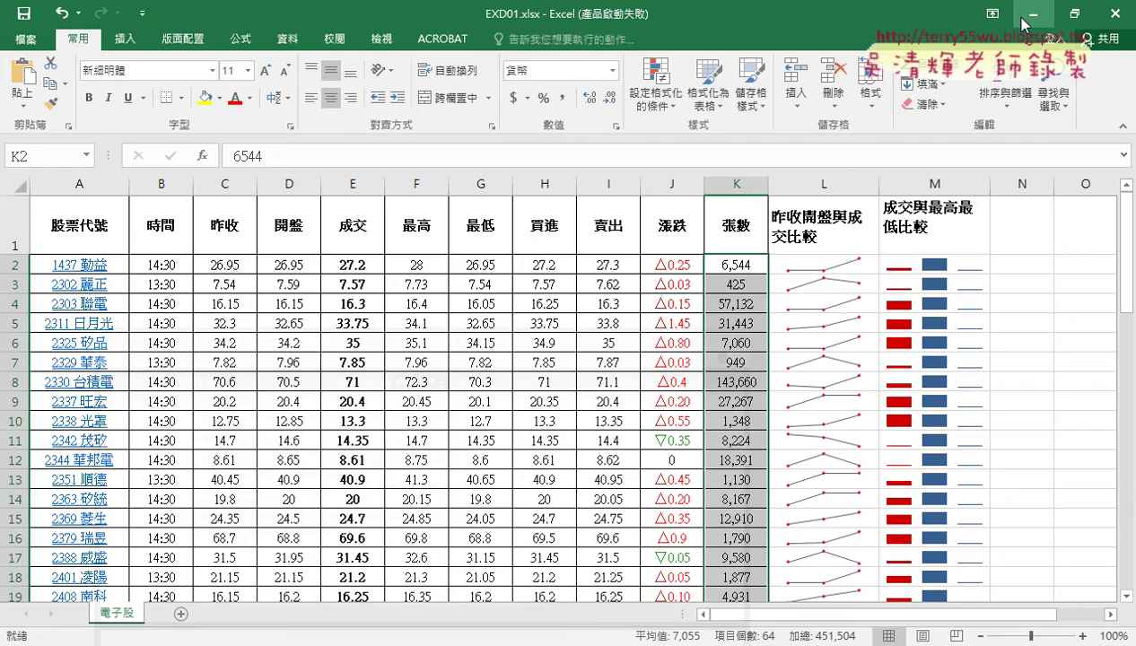
Apply Orange Gradient Fill data bars to K2:K65 and check the longest bar at K8
left_click(664, 99)
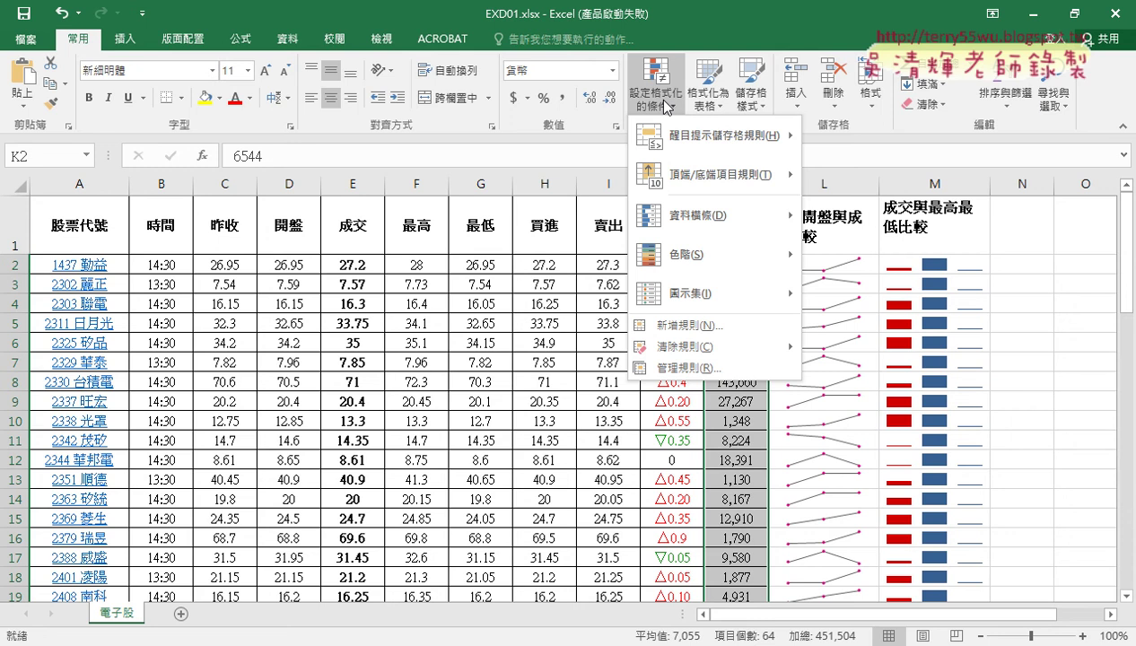
mouse_move(709, 216)
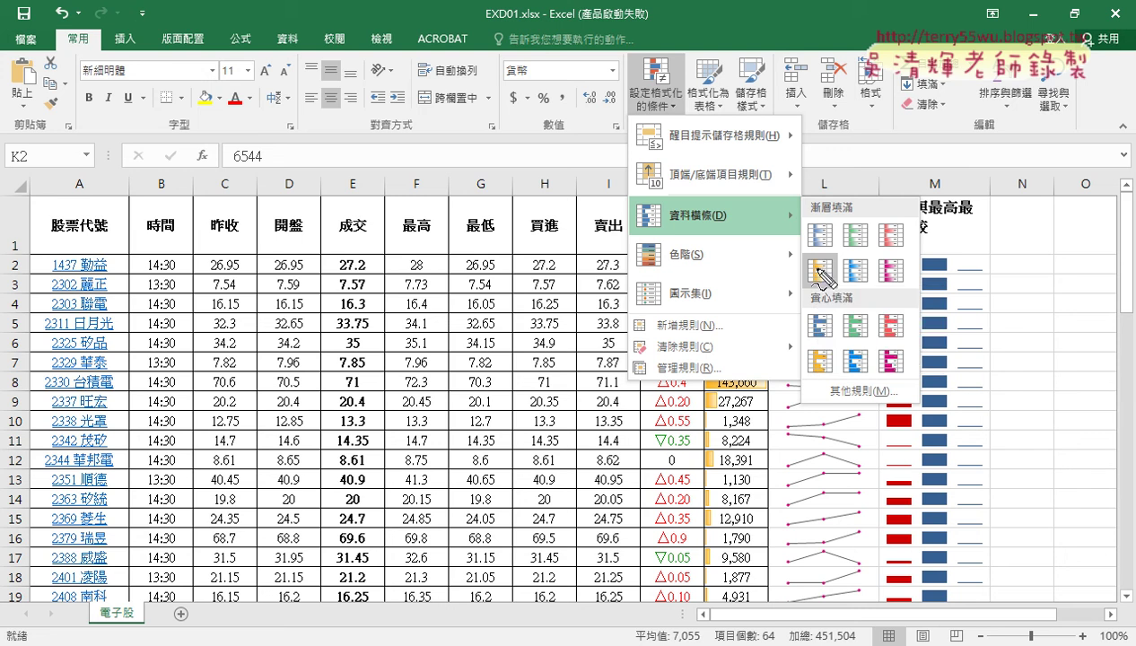
mouse_move(686, 114)
left_mouse_down()
mouse_move(628, 54)
mouse_move(686, 121)
left_mouse_up()
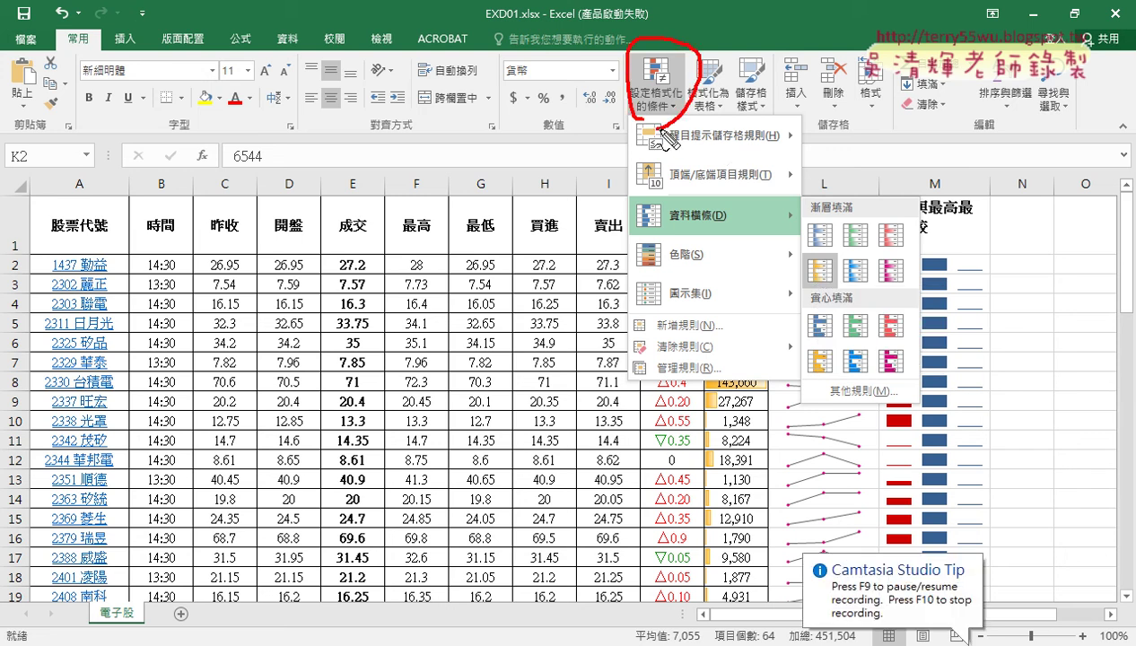
mouse_move(706, 230)
left_mouse_down()
mouse_move(643, 229)
mouse_move(687, 252)
left_mouse_up()
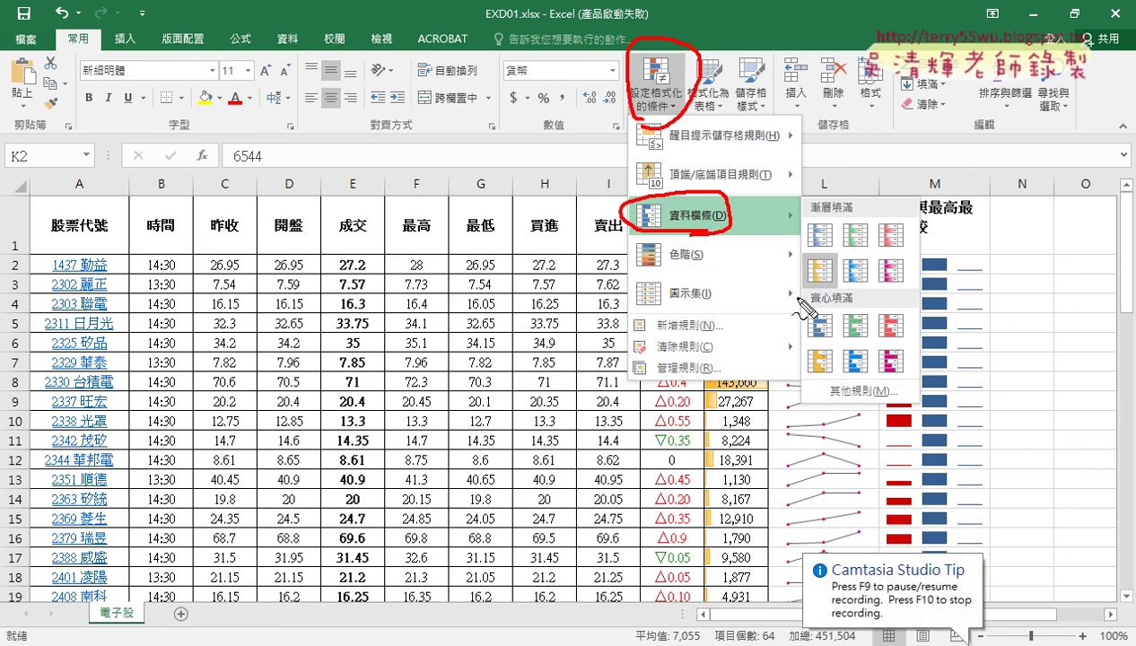
left_click_drag(829, 299, 822, 301)
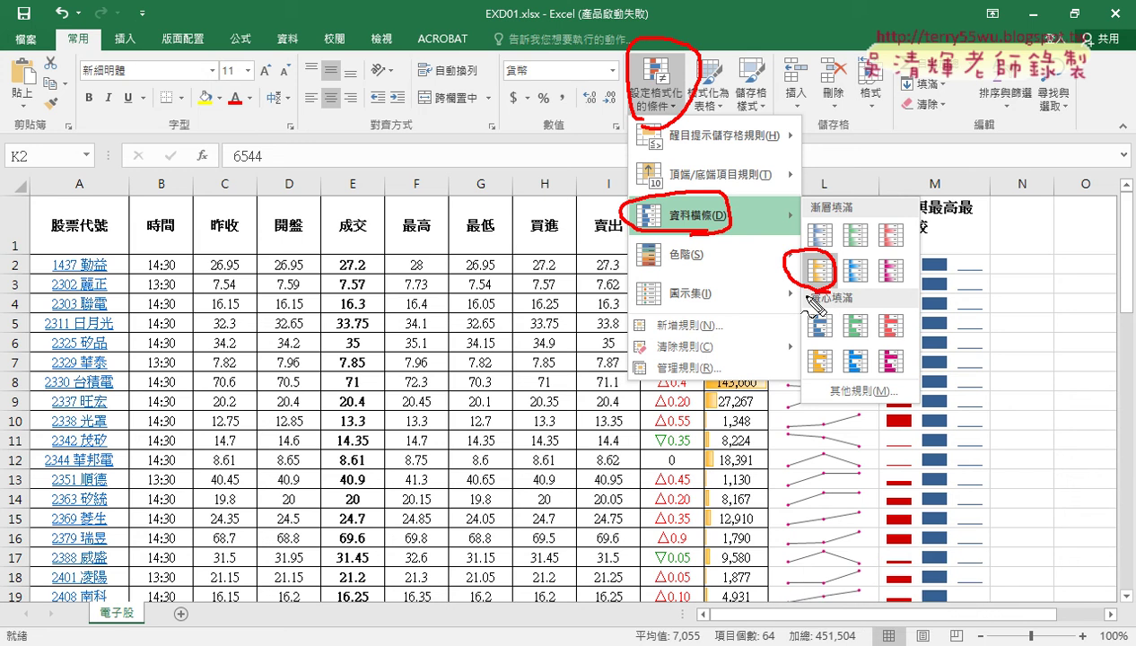
left_click(806, 295)
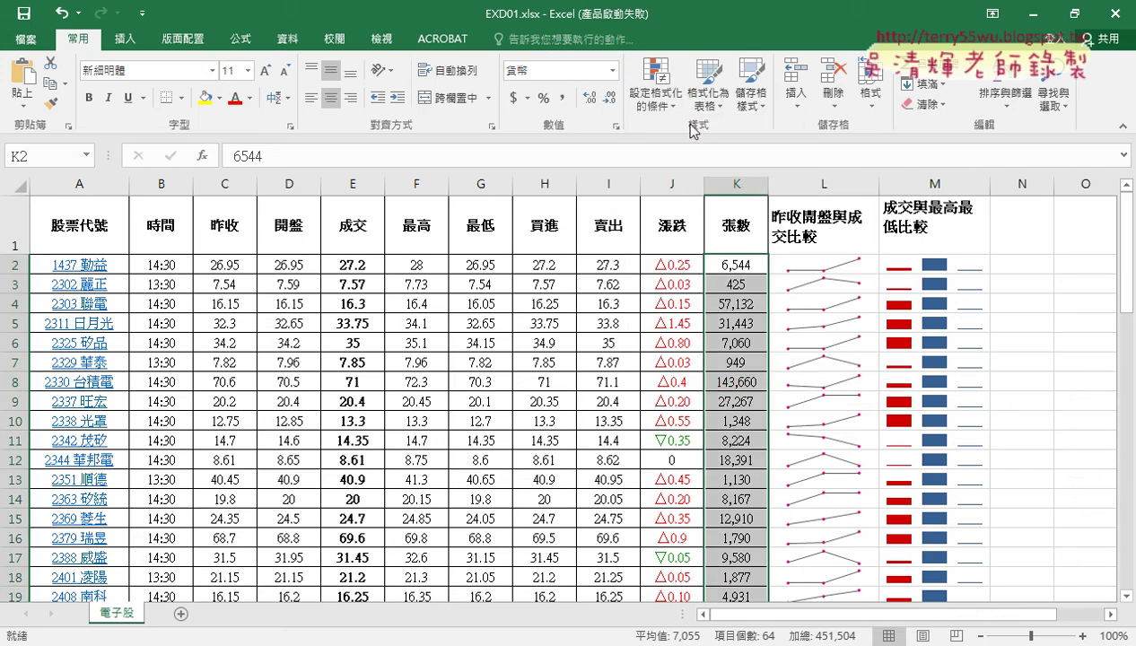
left_click(655, 90)
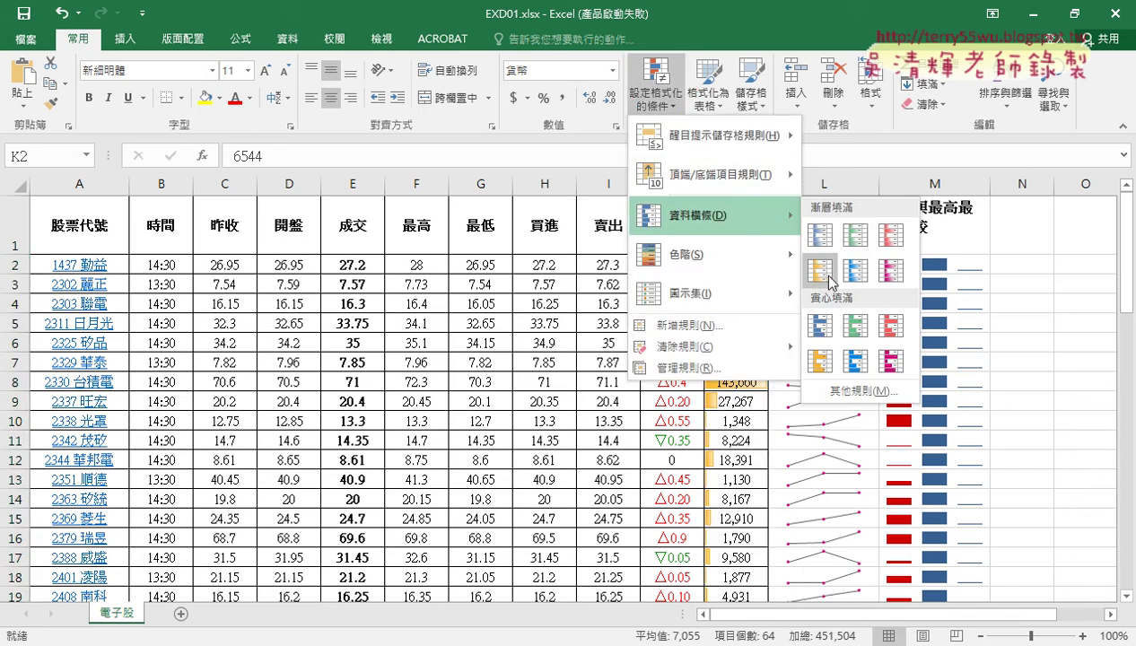
left_click(824, 276)
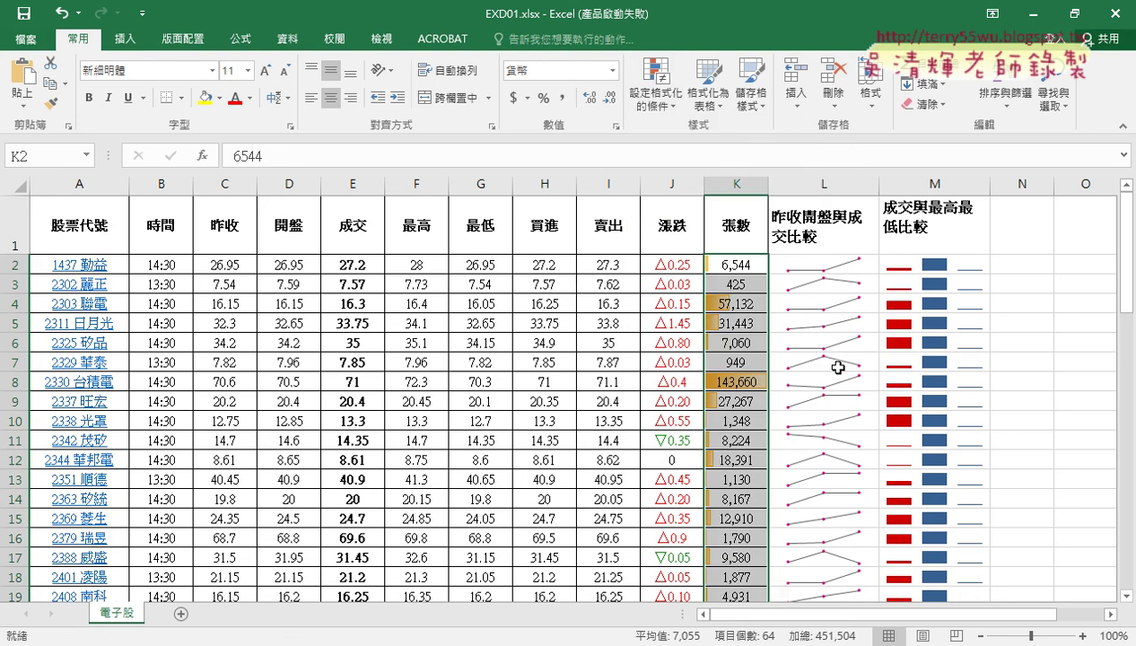
left_click(748, 284)
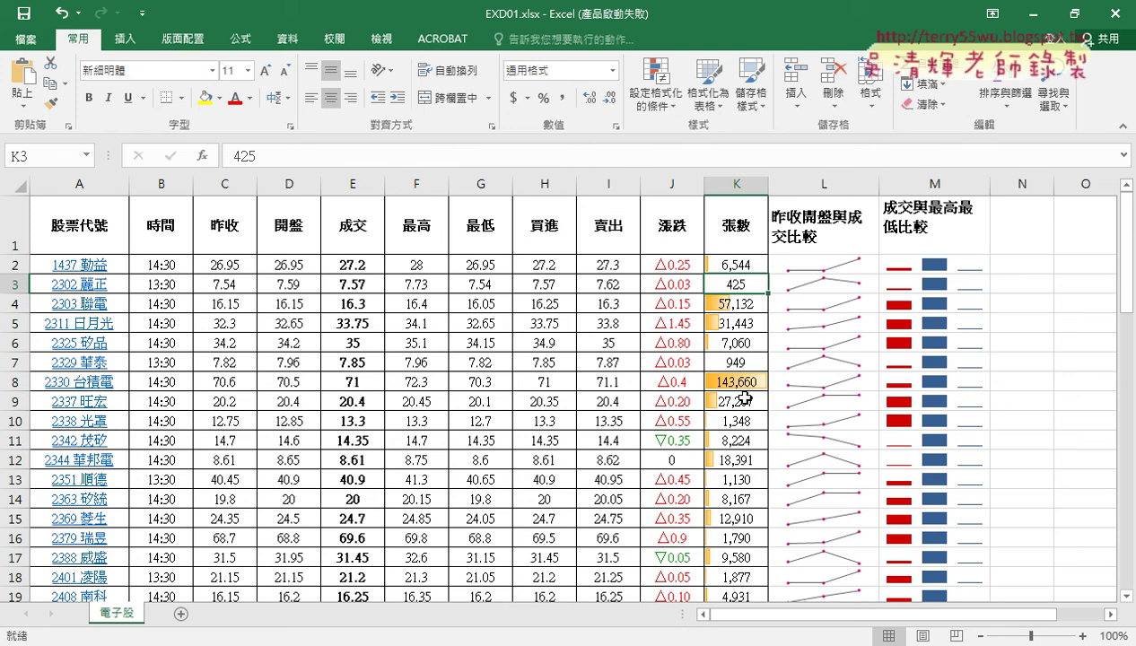
left_click(738, 384)
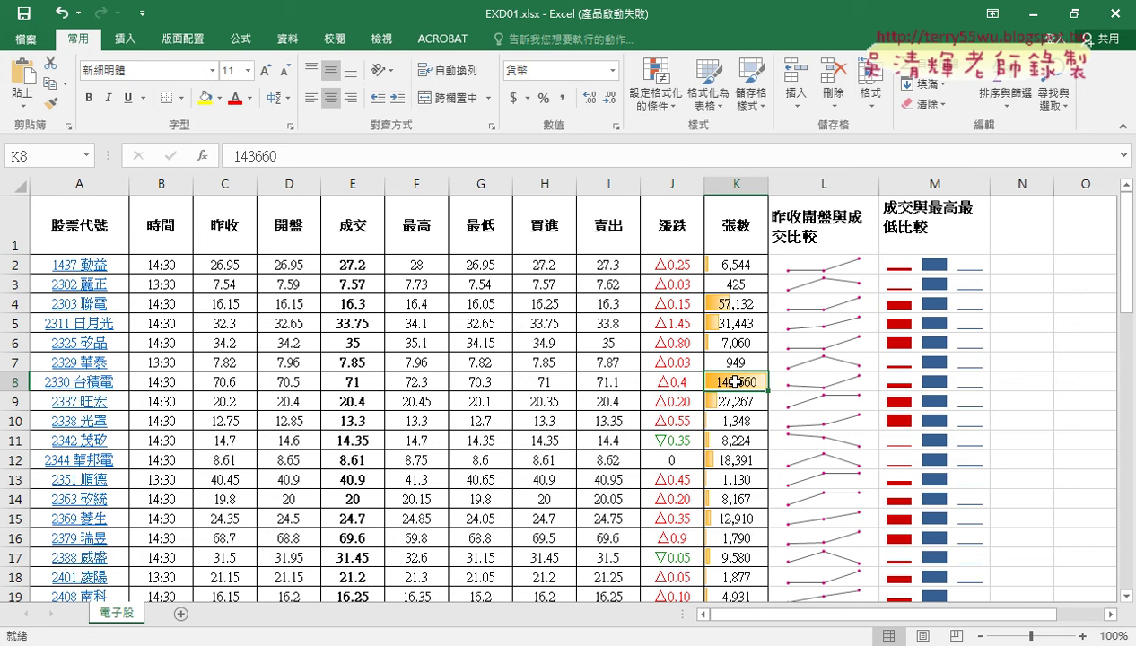
left_click(728, 184)
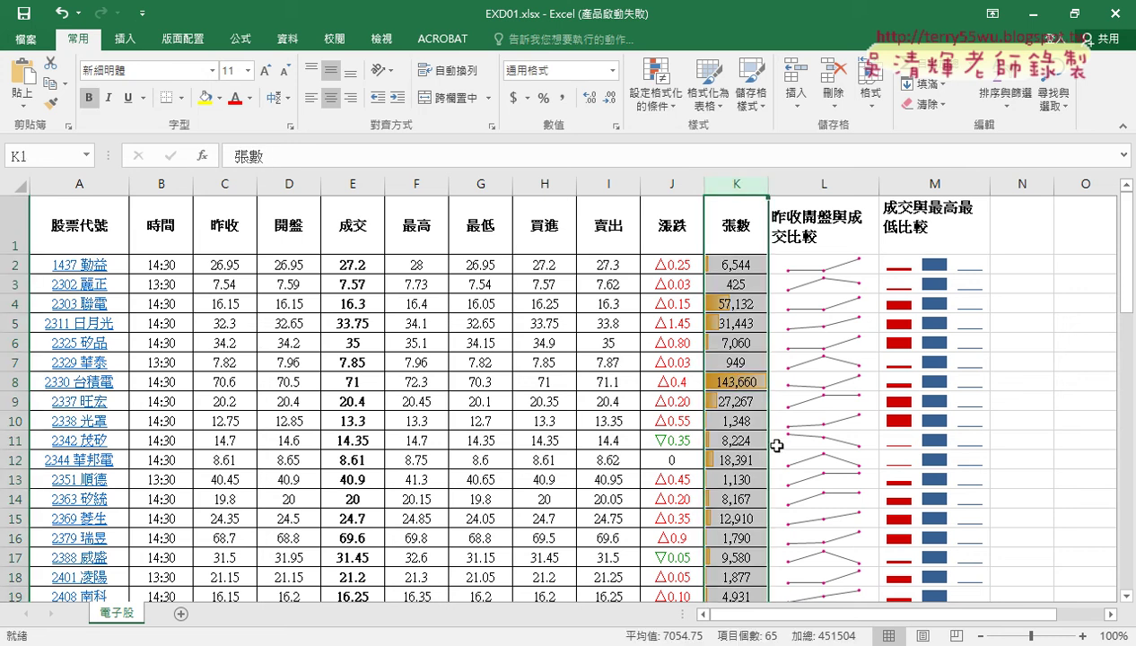
left_click(752, 380)
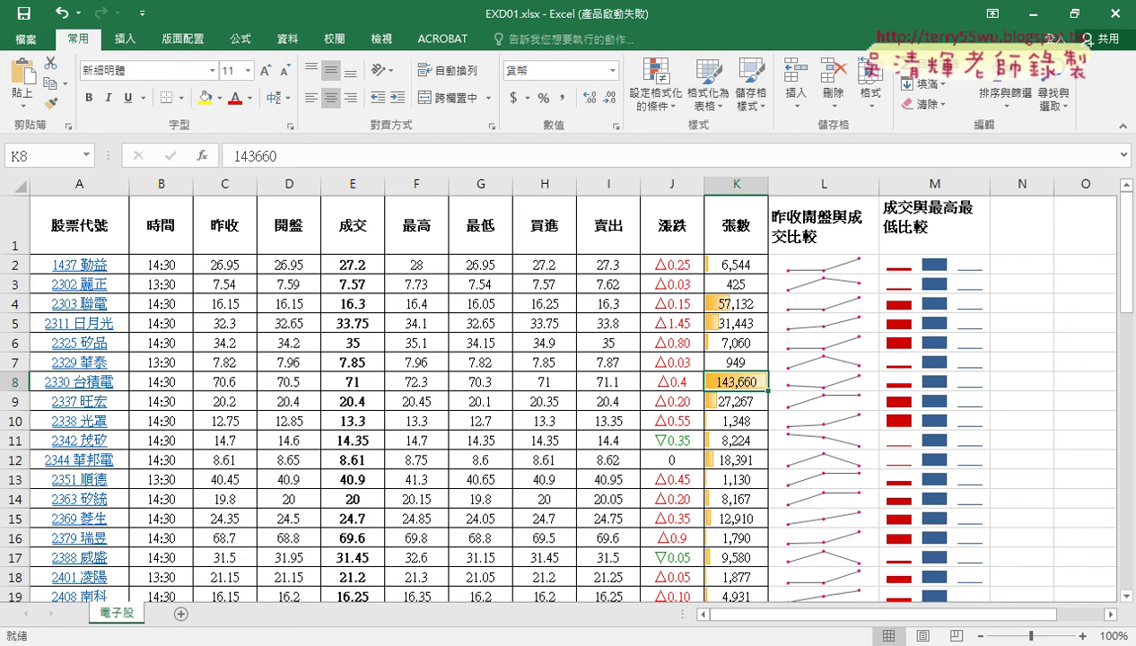
left_click(202, 599)
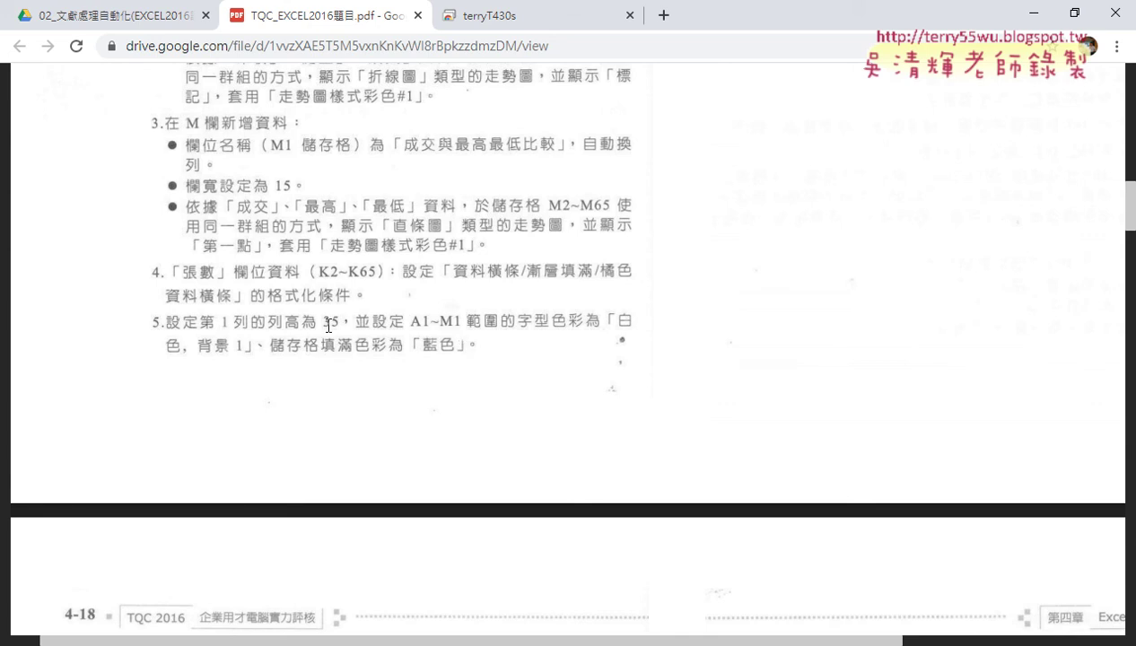
left_click(1032, 15)
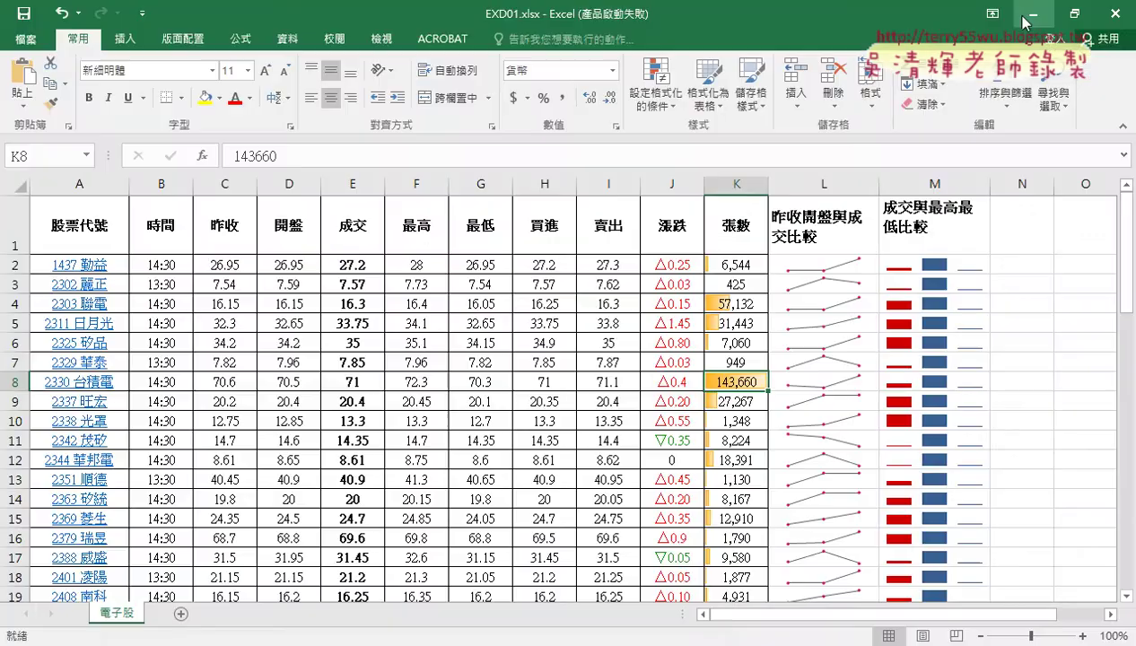
Set the height of header row 1 to 35 through Row Height
left_click(12, 217)
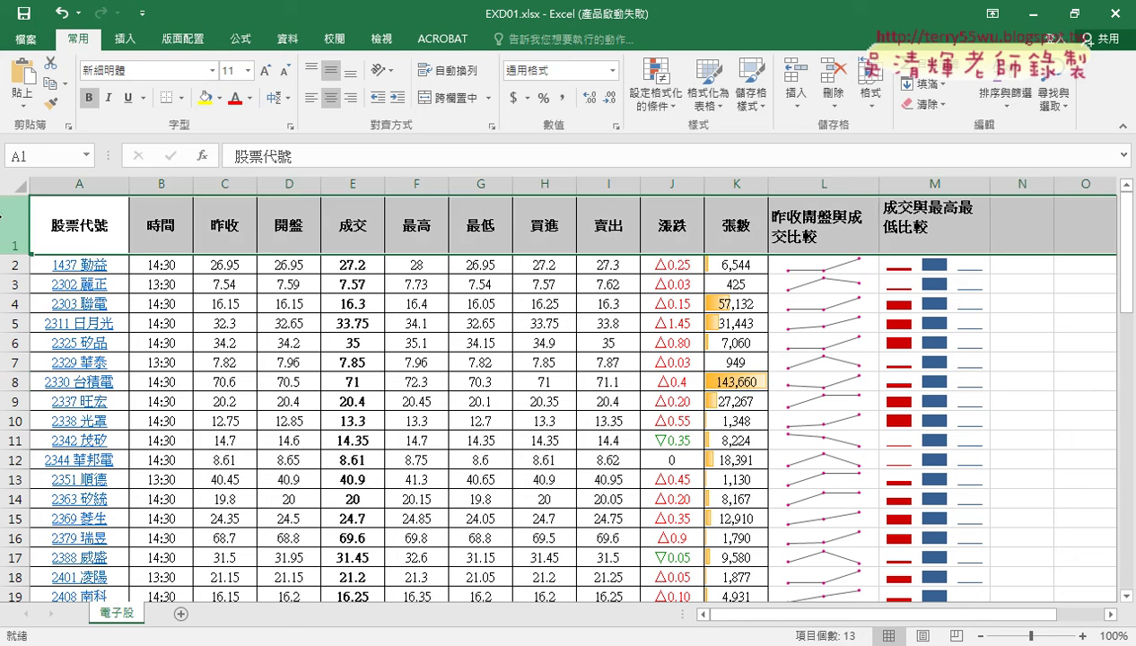
right_click(182, 224)
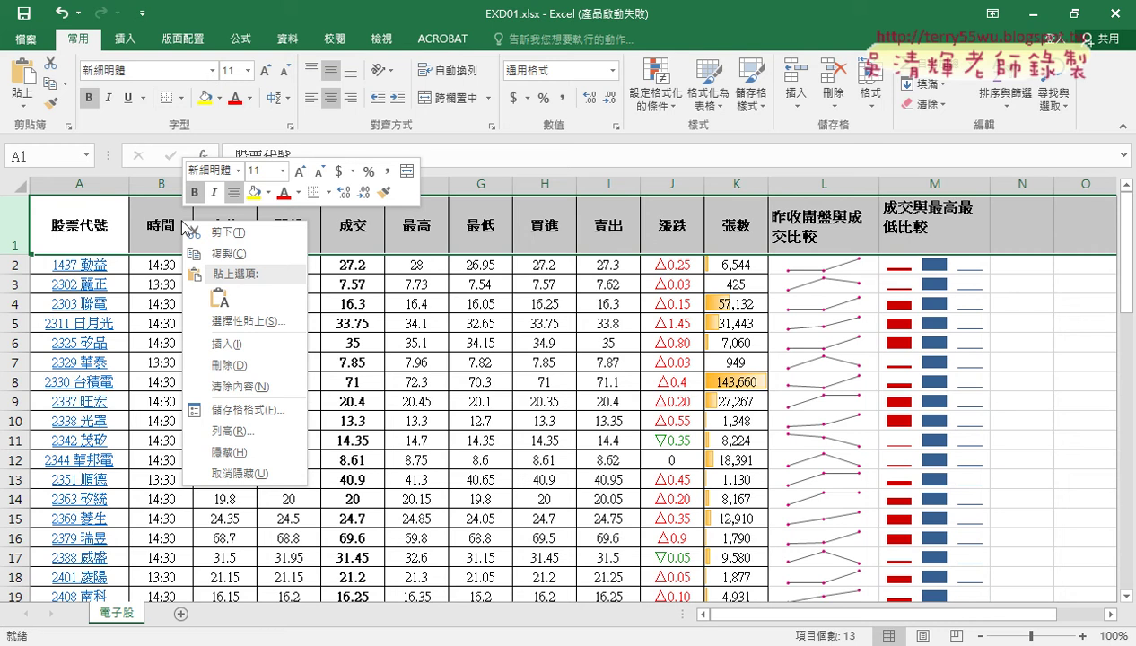
left_click(221, 431)
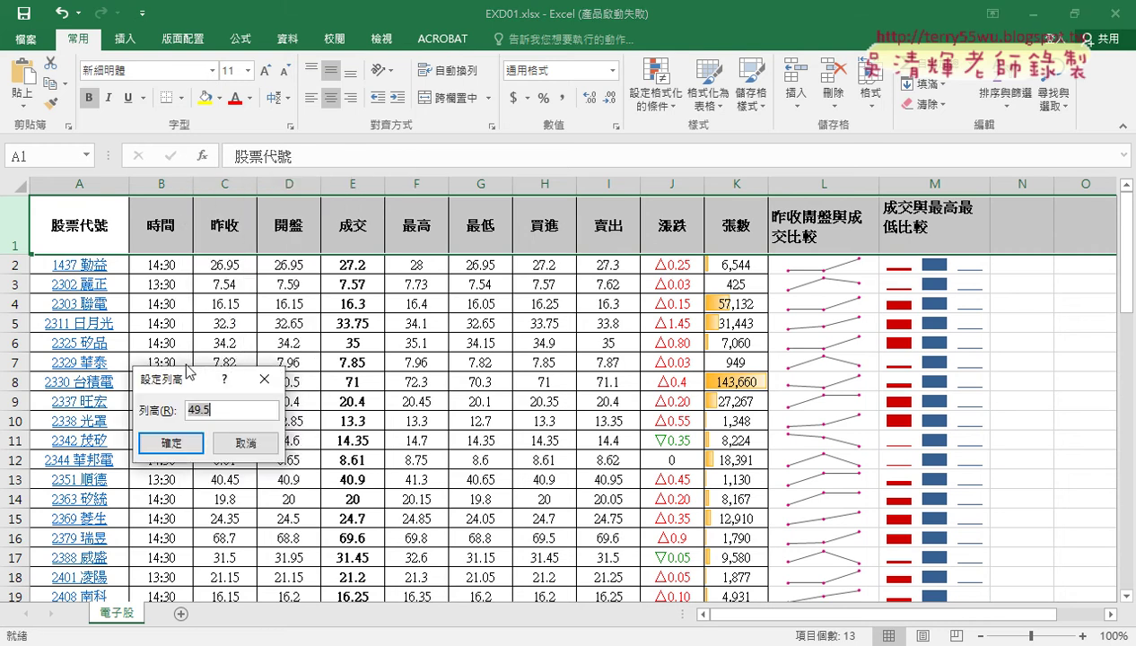
left_click_drag(194, 382, 368, 194)
type("35")
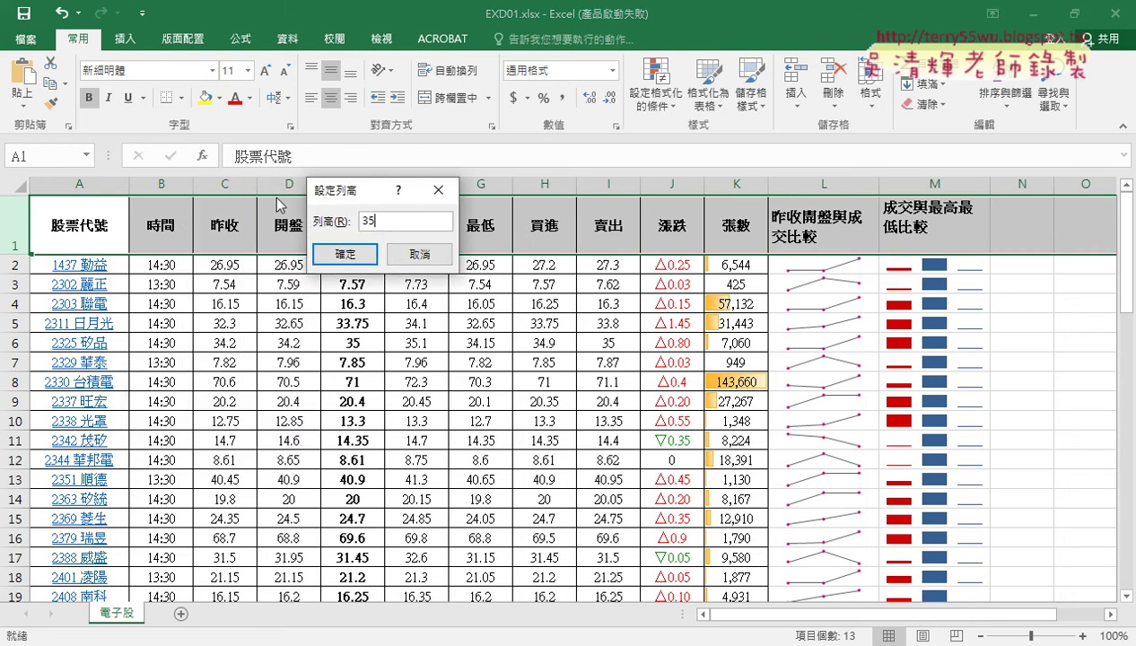
key("Return")
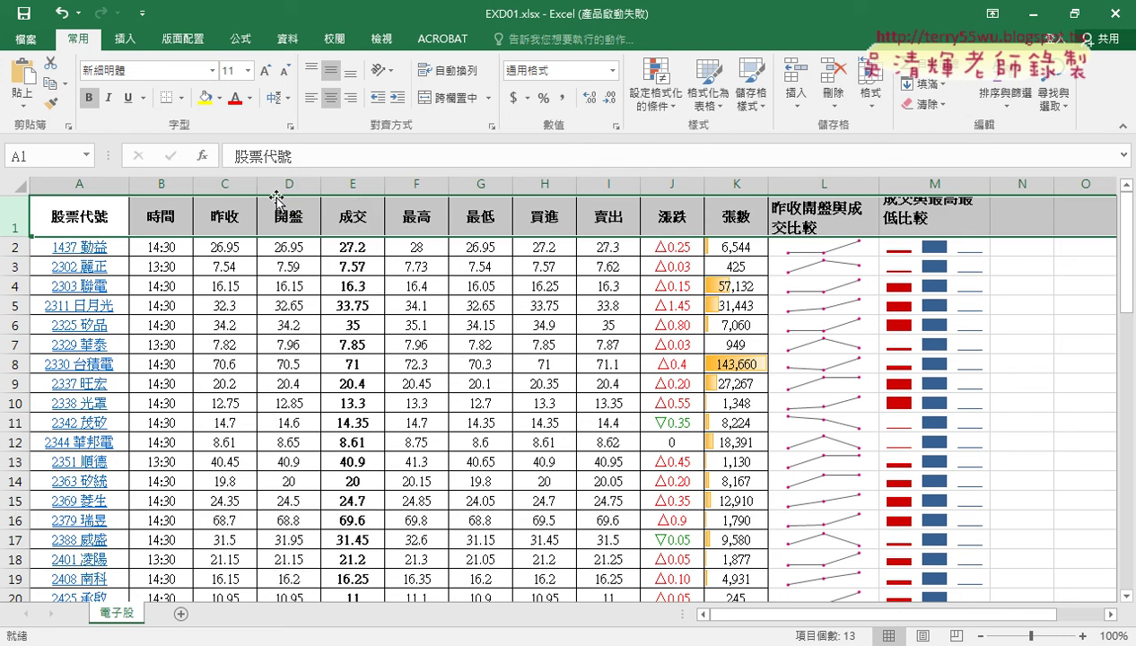
Copy the L1 heading's formatting onto the M1 heading with Format Painter
left_click(736, 325)
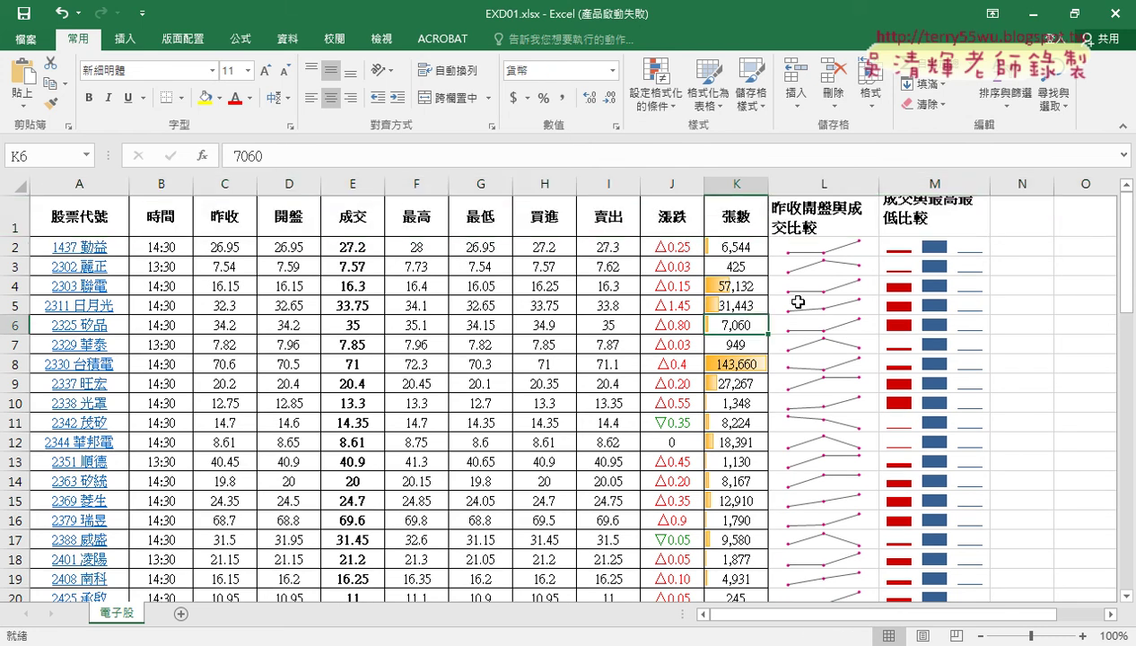
left_click(947, 219)
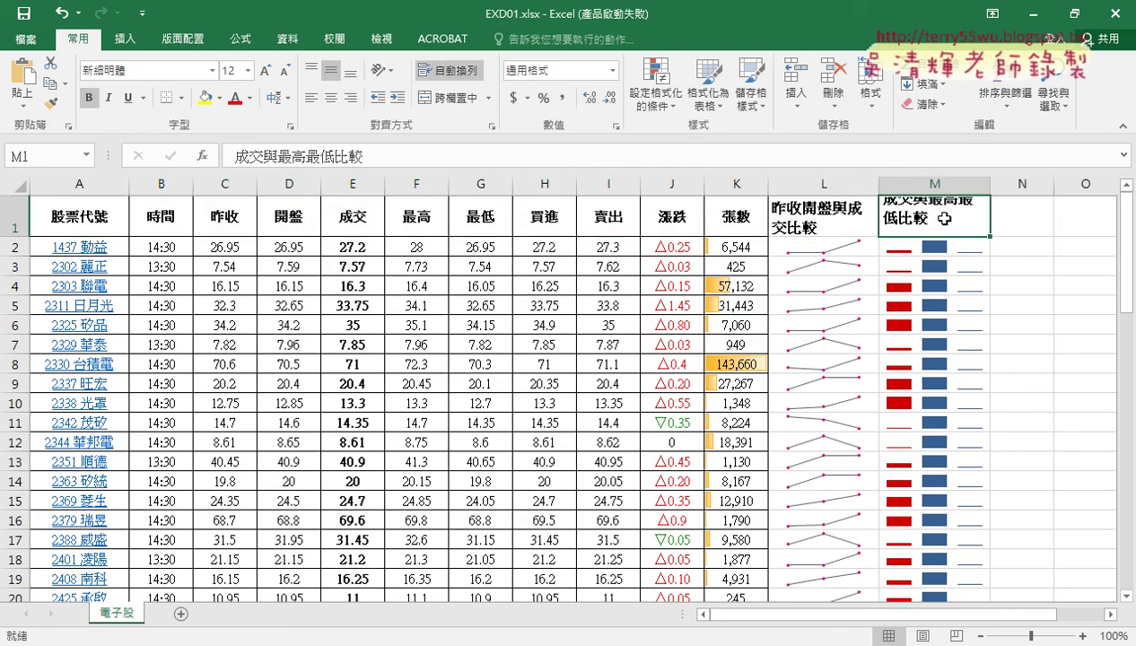
right_click(944, 218)
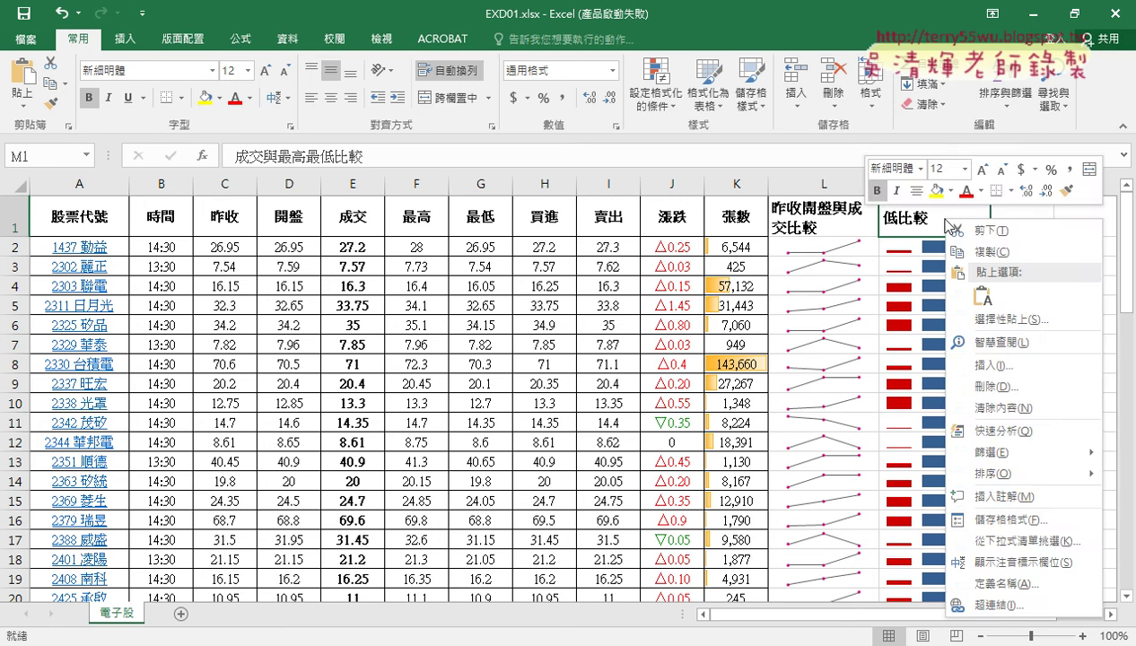
left_click(1005, 453)
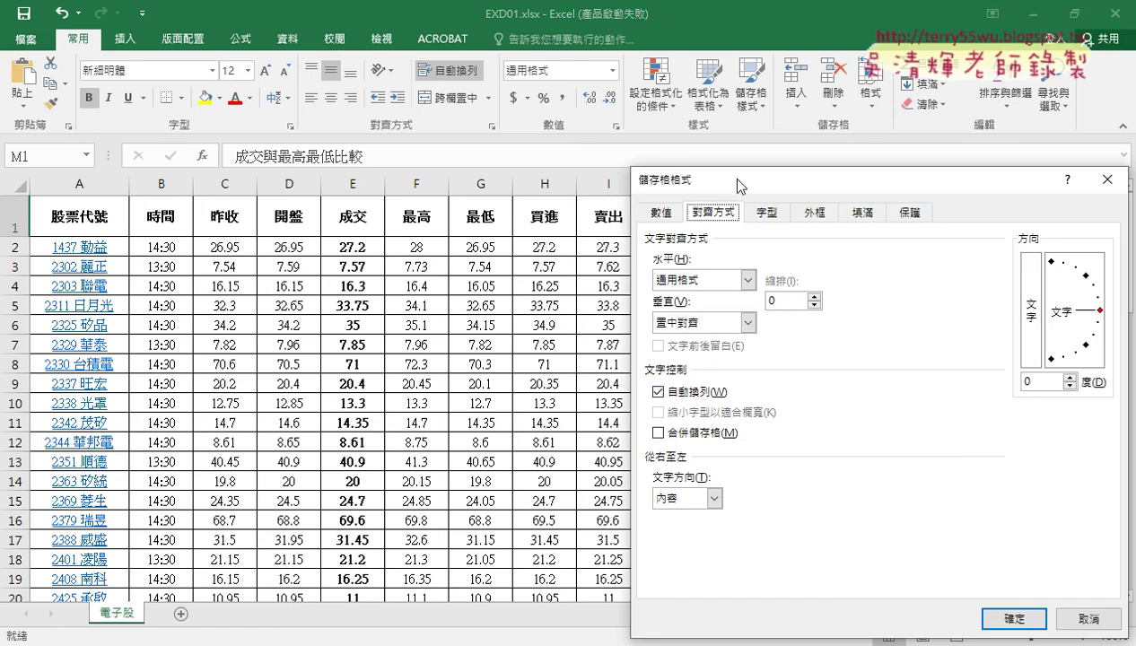
left_click_drag(729, 176, 321, 183)
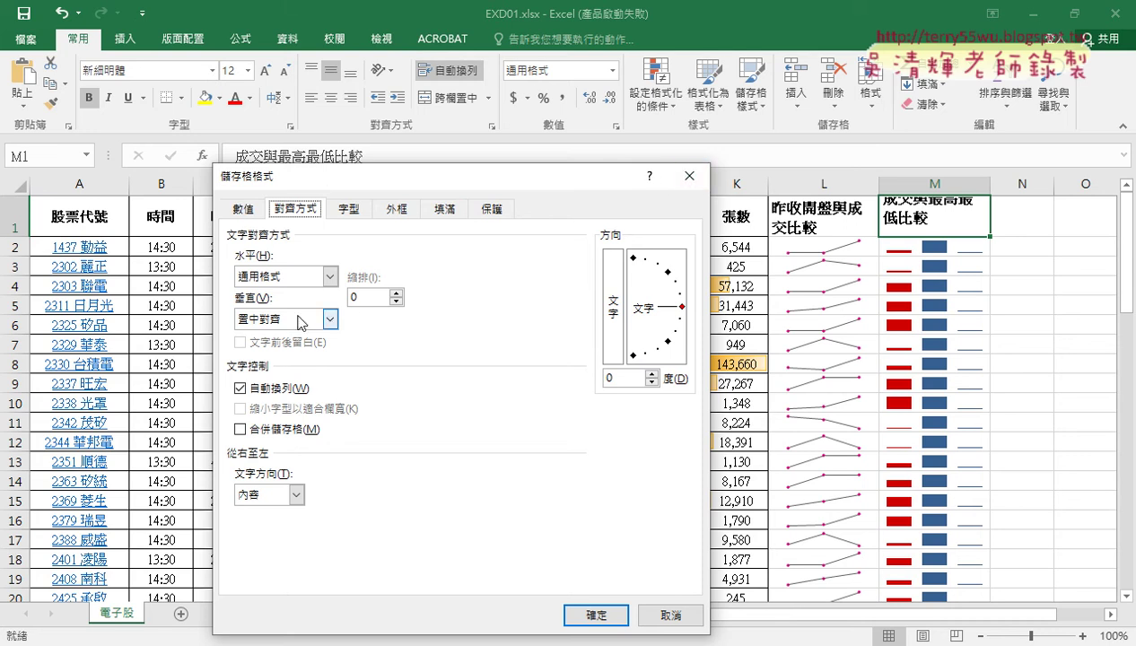
left_click(689, 176)
left_click(833, 219)
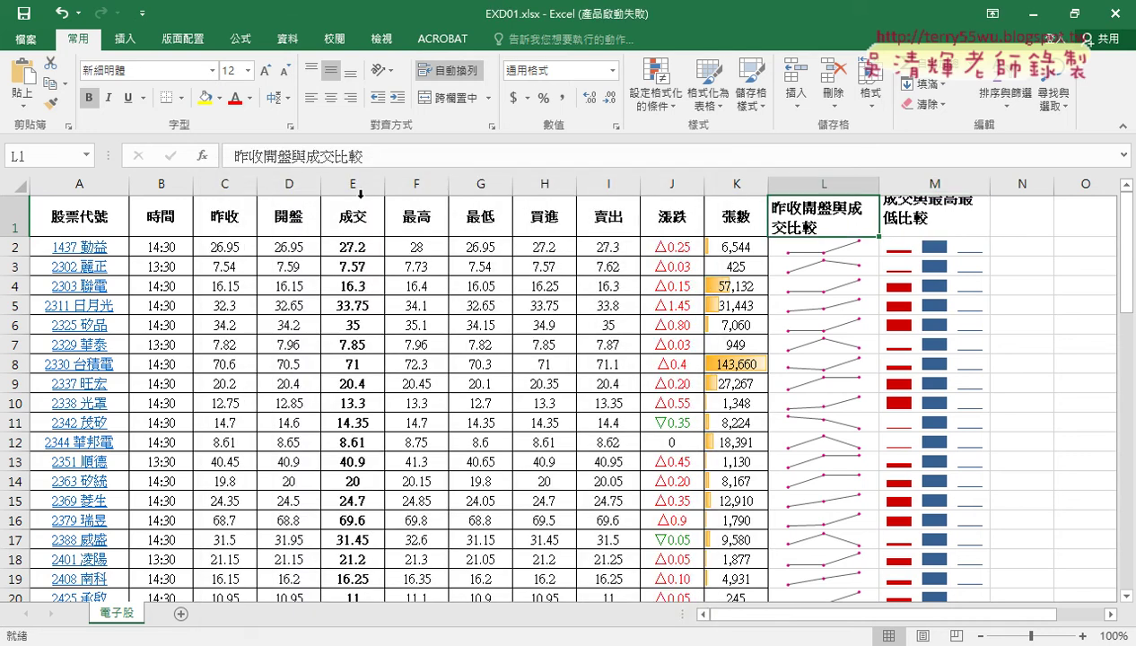
left_click(54, 107)
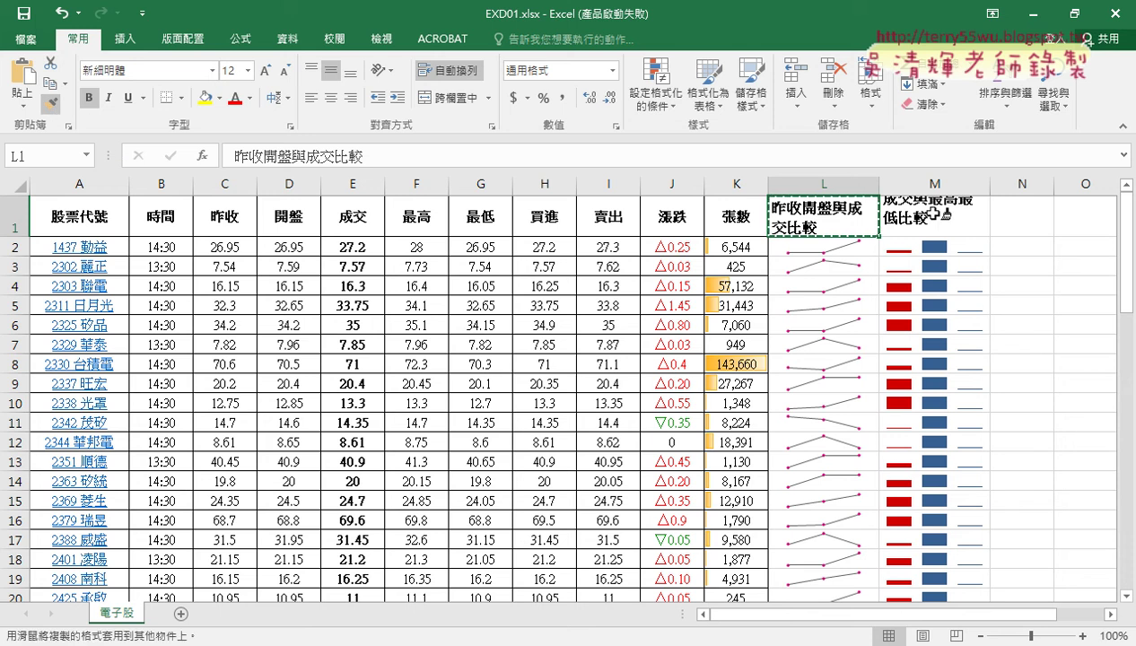
left_click(944, 217)
Adjust the line break inside the M1 heading 成交與最高最低比較
left_click(1014, 220)
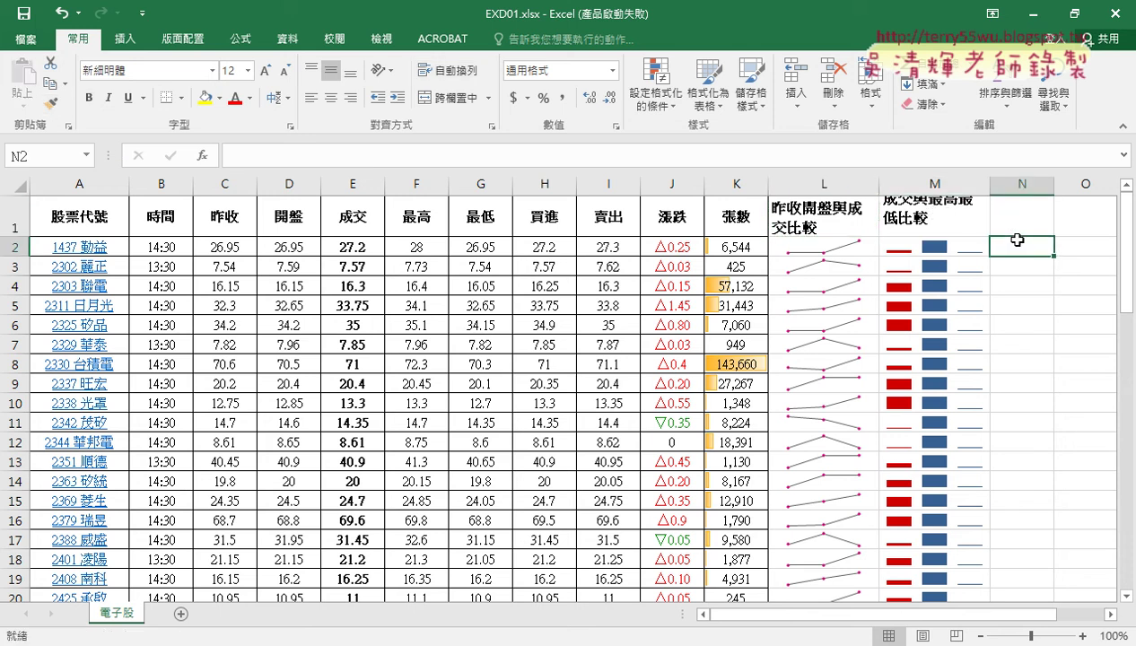
left_click(942, 220)
double_click(963, 223)
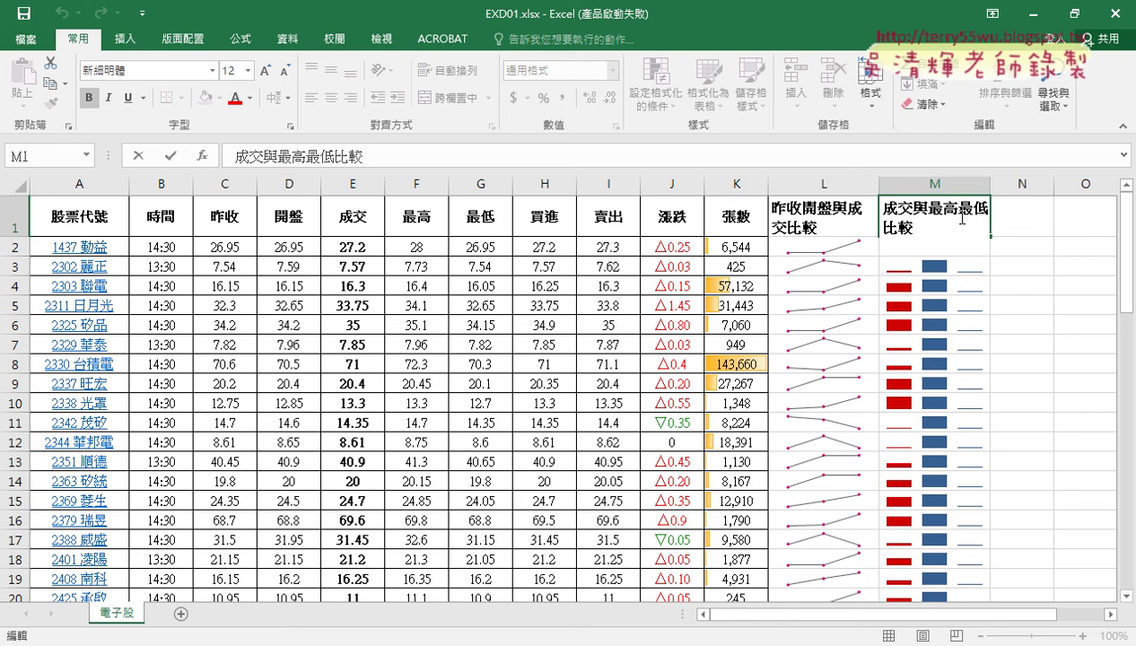
key("alt+Return")
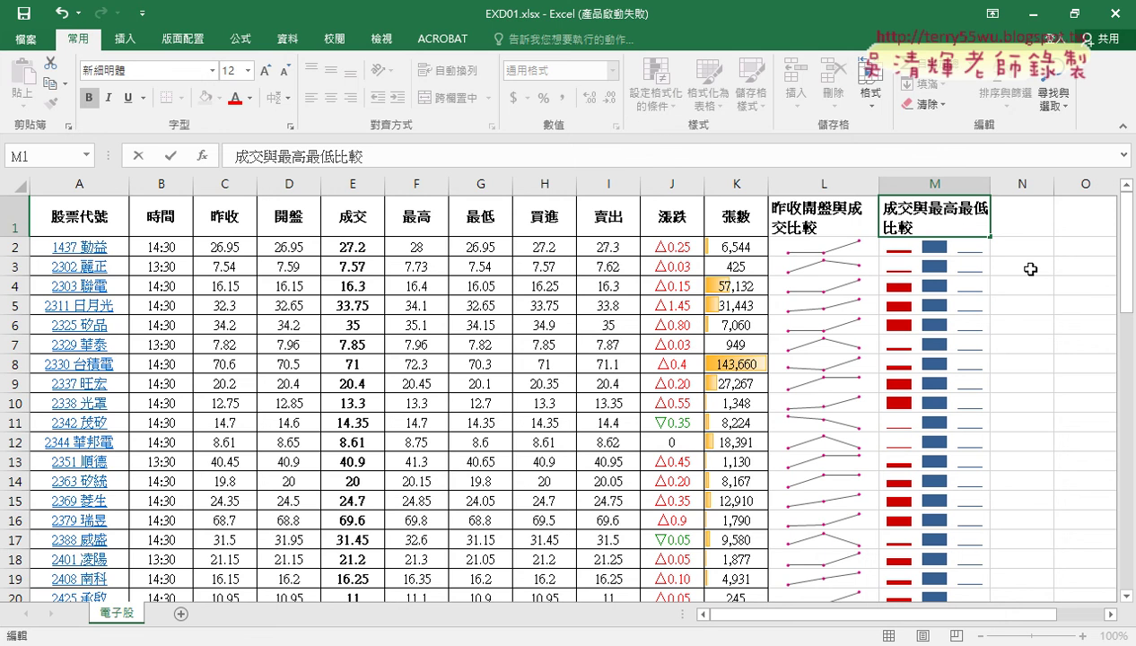
key("Escape")
Apply wrap-text alignment to M1 in Format Cells, then select header row A1:M1
right_click(919, 213)
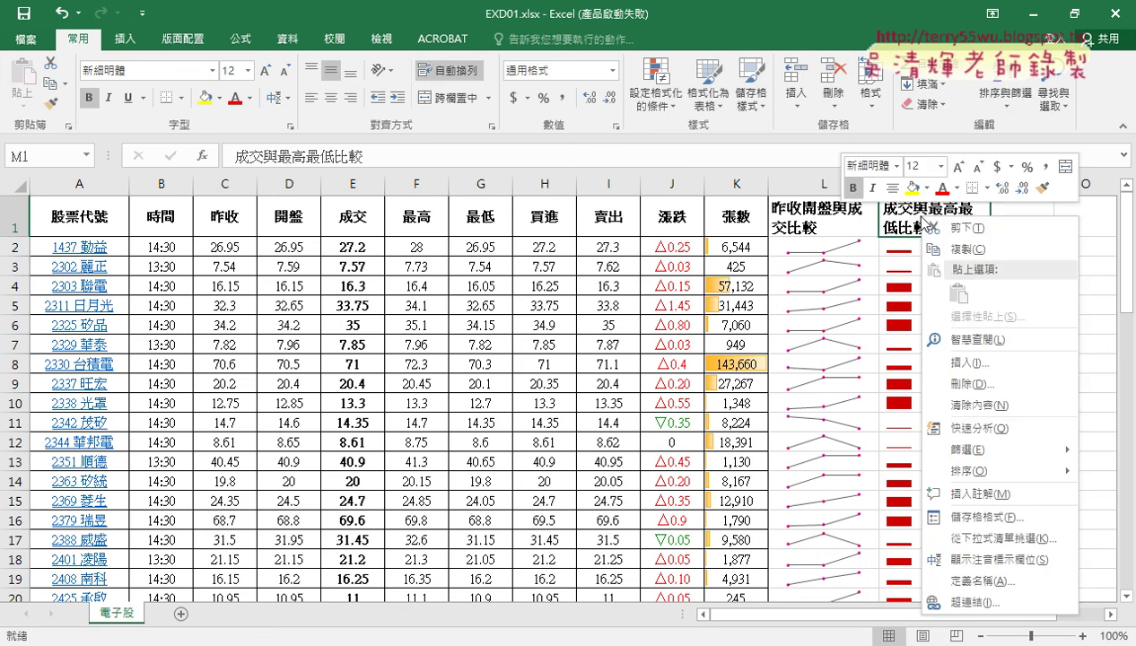
left_click(951, 502)
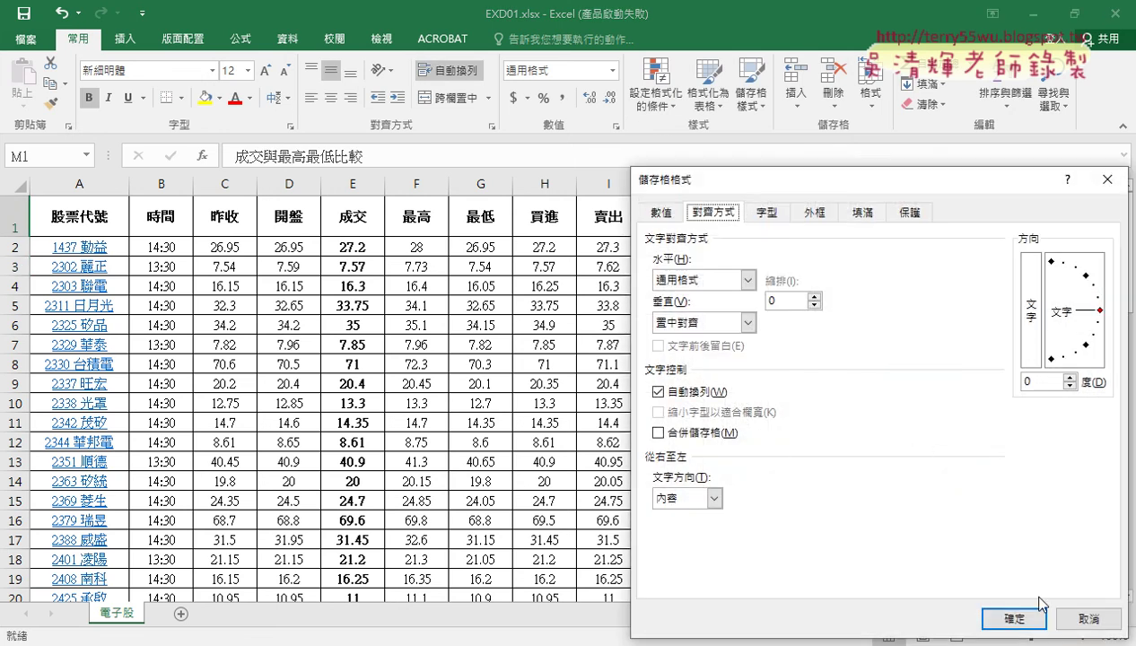
left_click(1014, 619)
left_click_drag(113, 197, 942, 231)
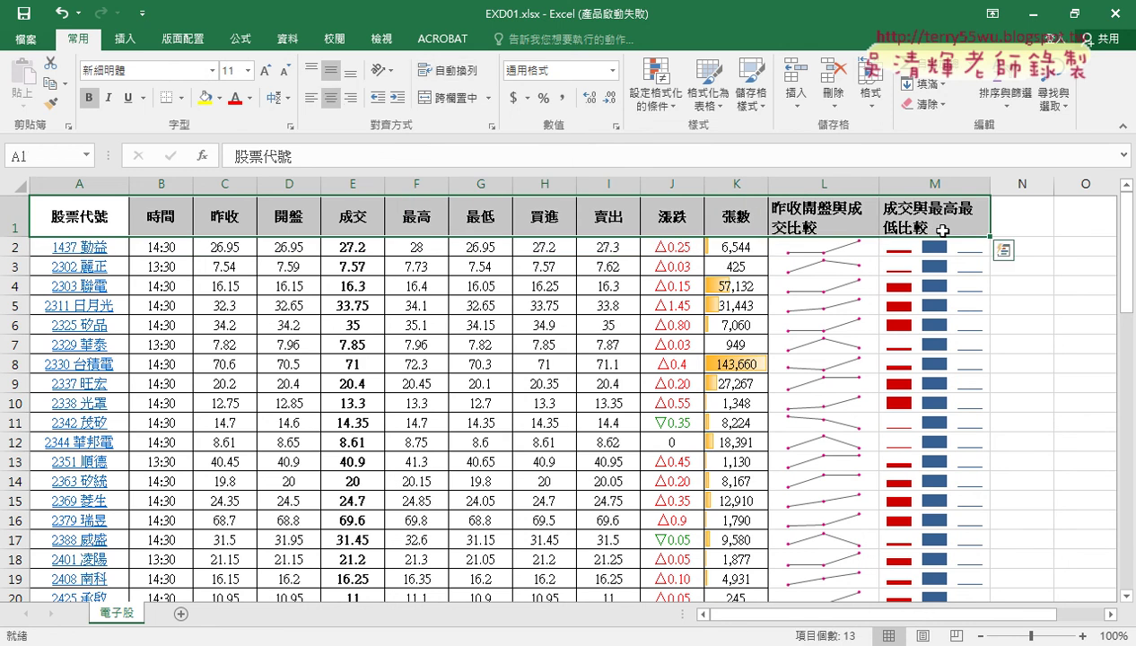
Make the A1:M1 header text White, Background 1 on a Blue fill
left_click(251, 98)
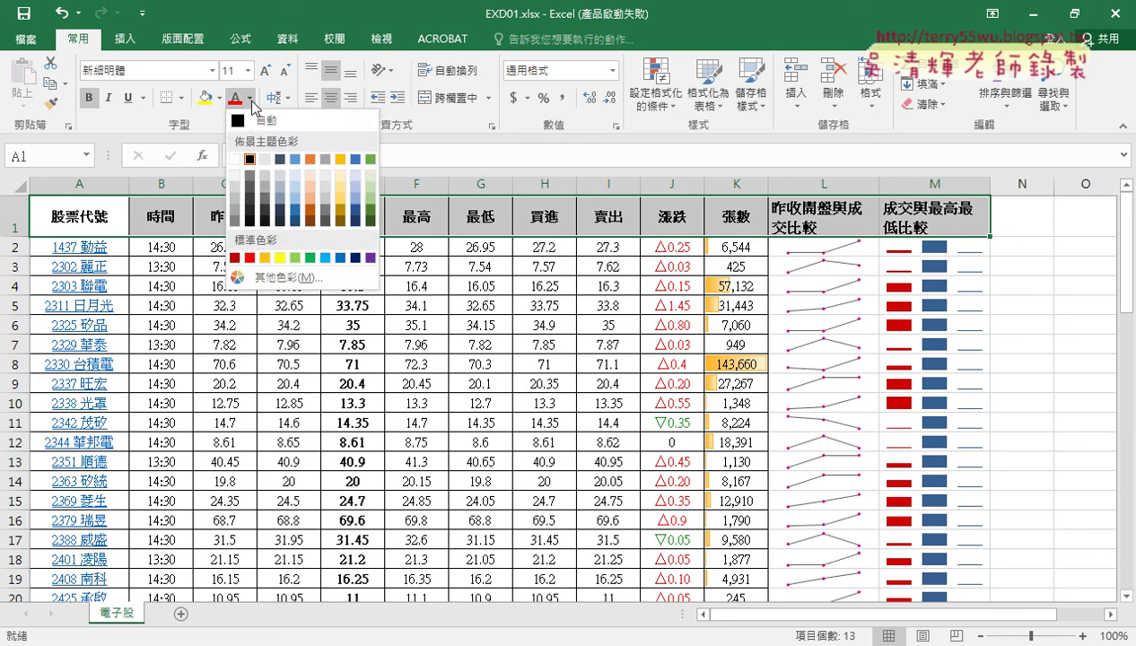
left_click(237, 161)
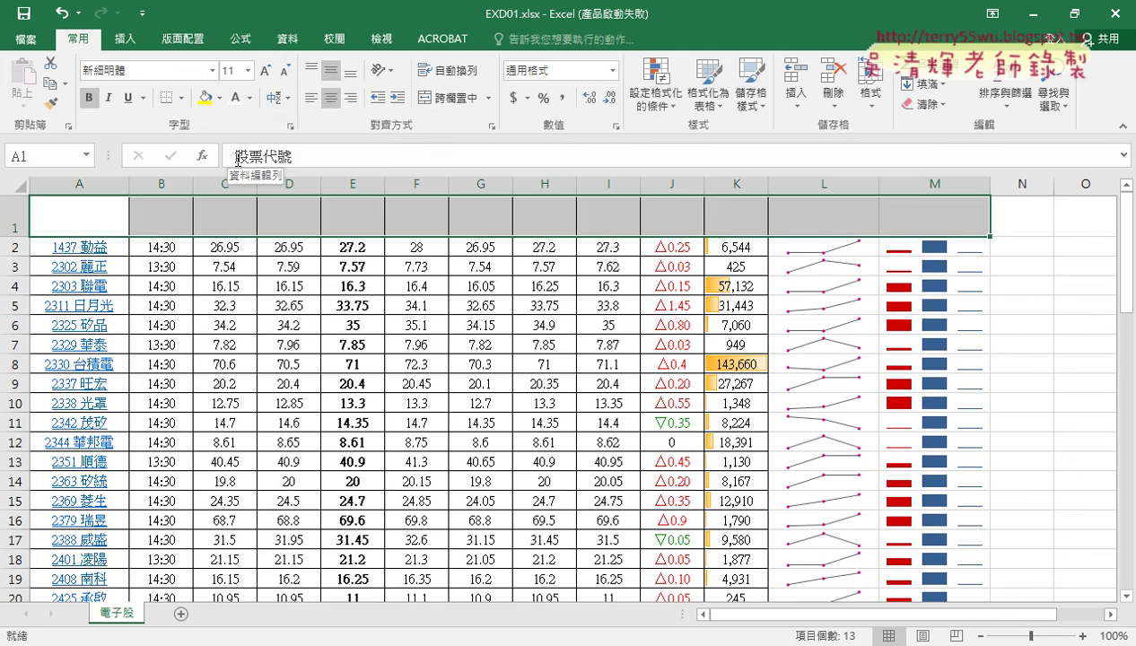
left_click(219, 97)
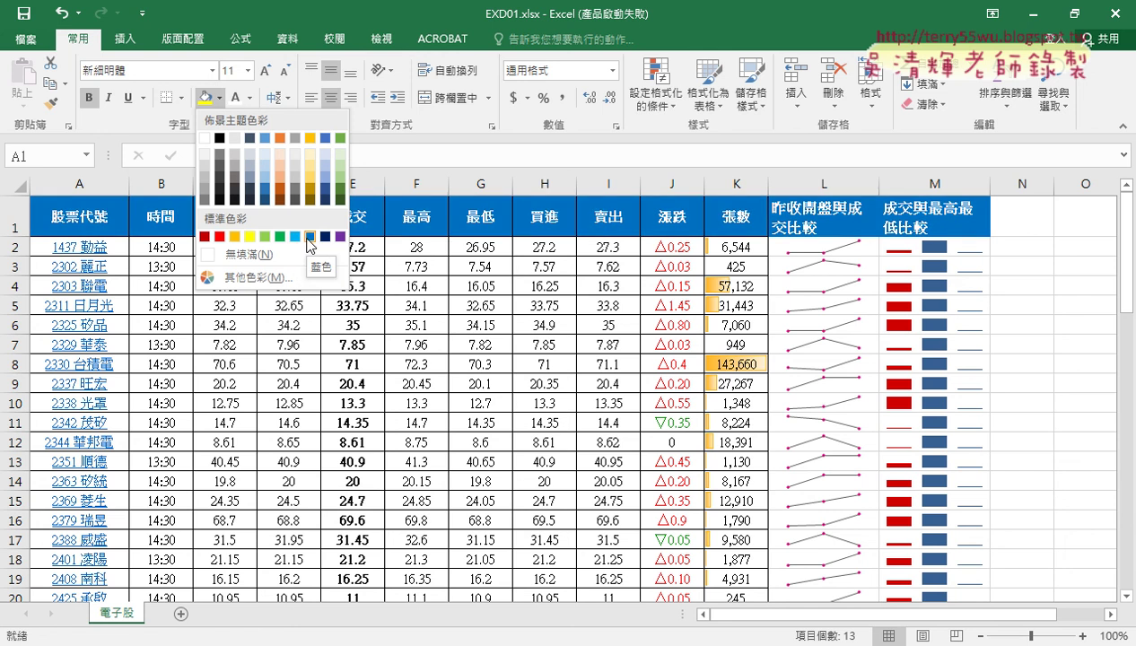
left_click(310, 237)
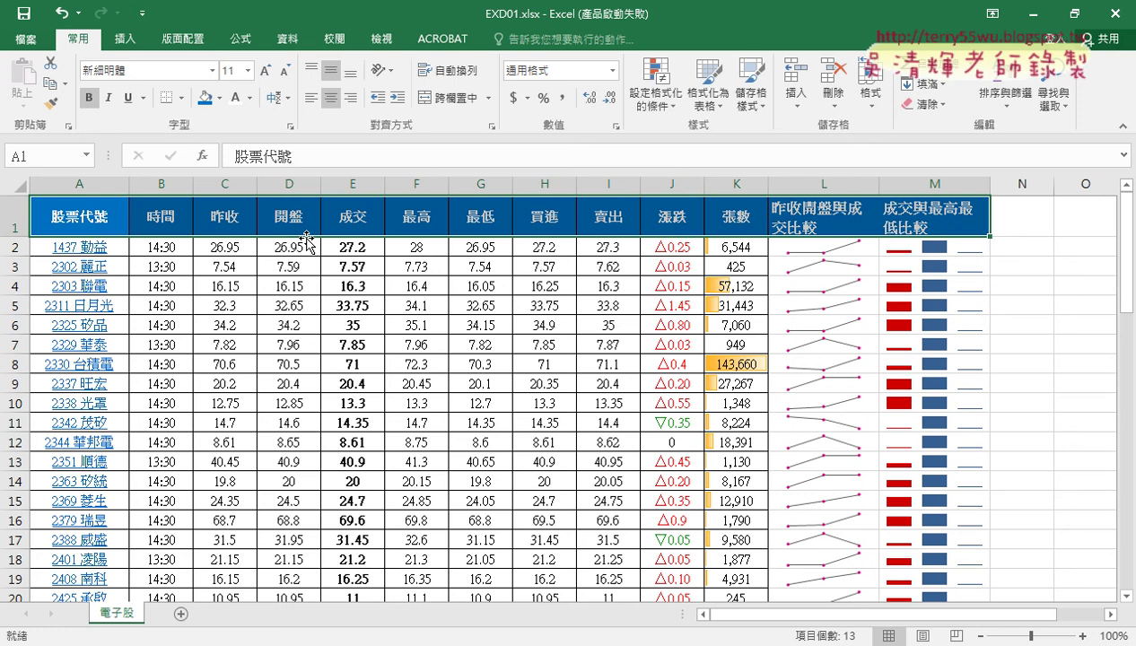
Check requirement 6 on A1:M65 borders and the reference table in the PDF, then return to Excel
key("alt+Tab")
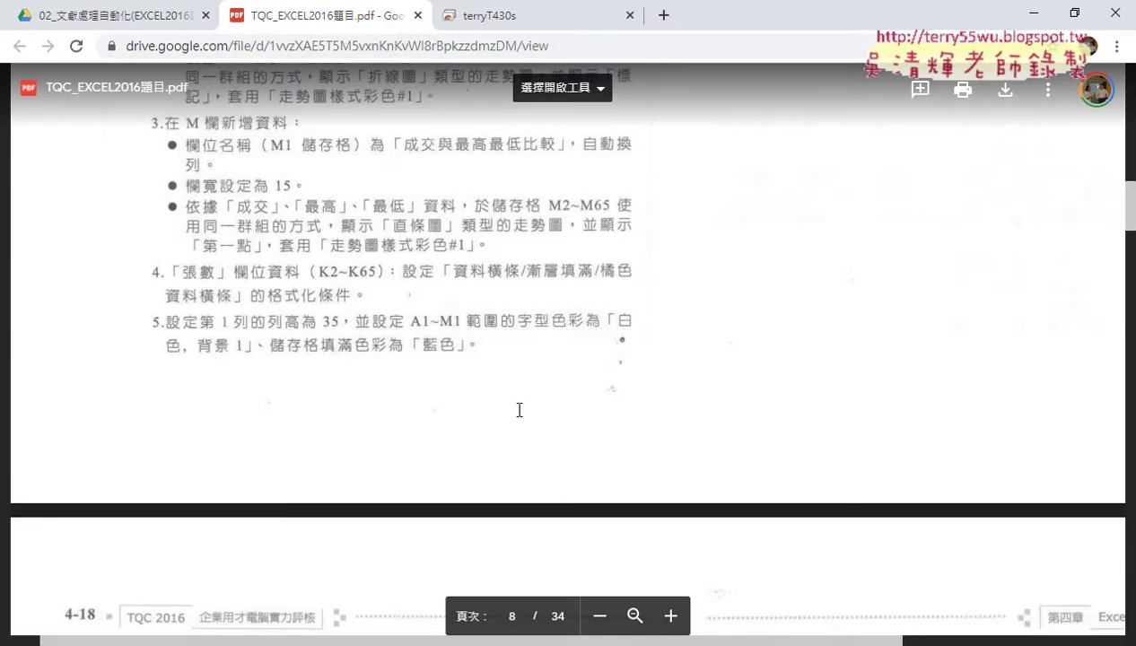
scroll(519, 409, "up", 5)
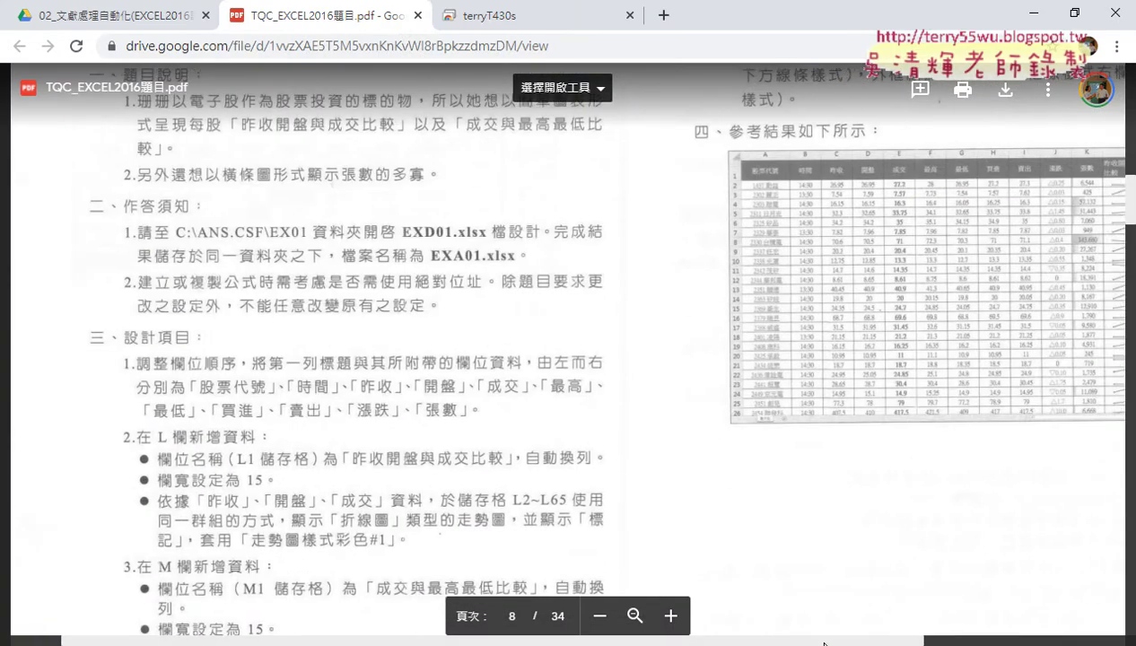
scroll(816, 446, "right", 3)
scroll(817, 446, "up", 1)
scroll(816, 446, "up", 2)
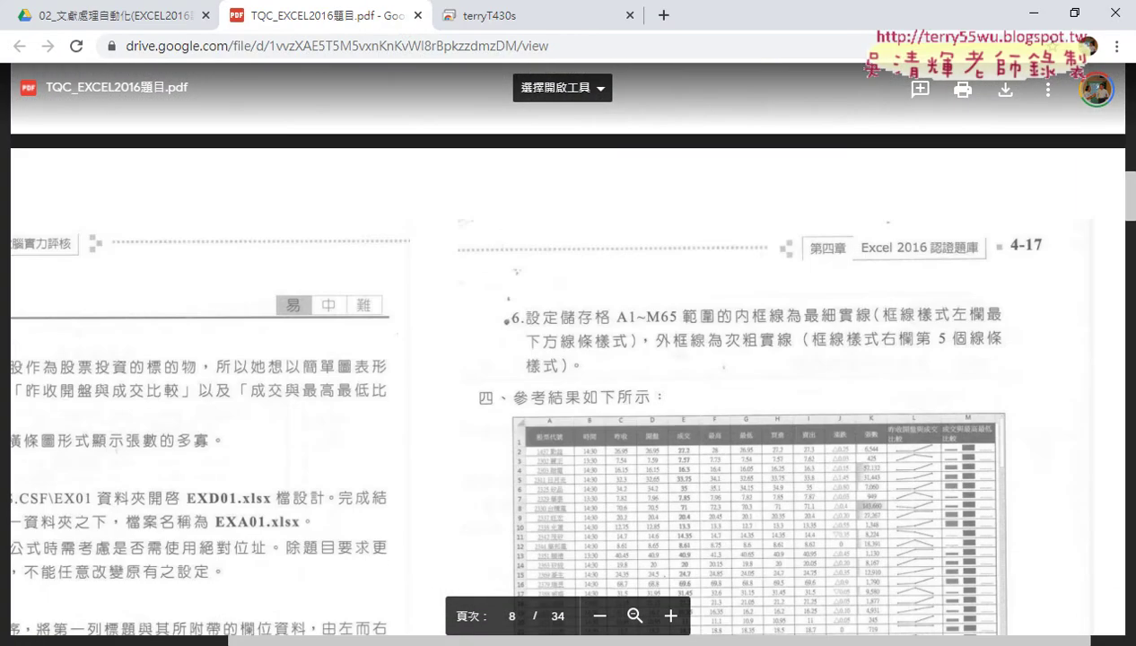
scroll(786, 373, "down", 1)
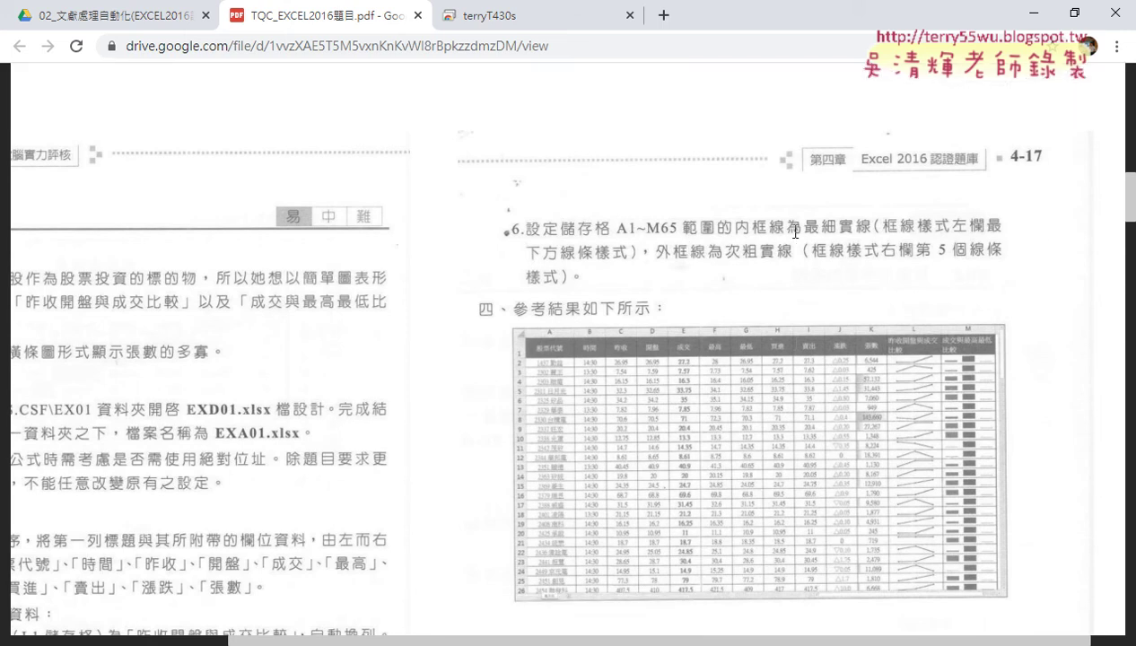
left_click(1035, 13)
Go to File > Print and page through the 4 portrait preview pages
left_click(26, 39)
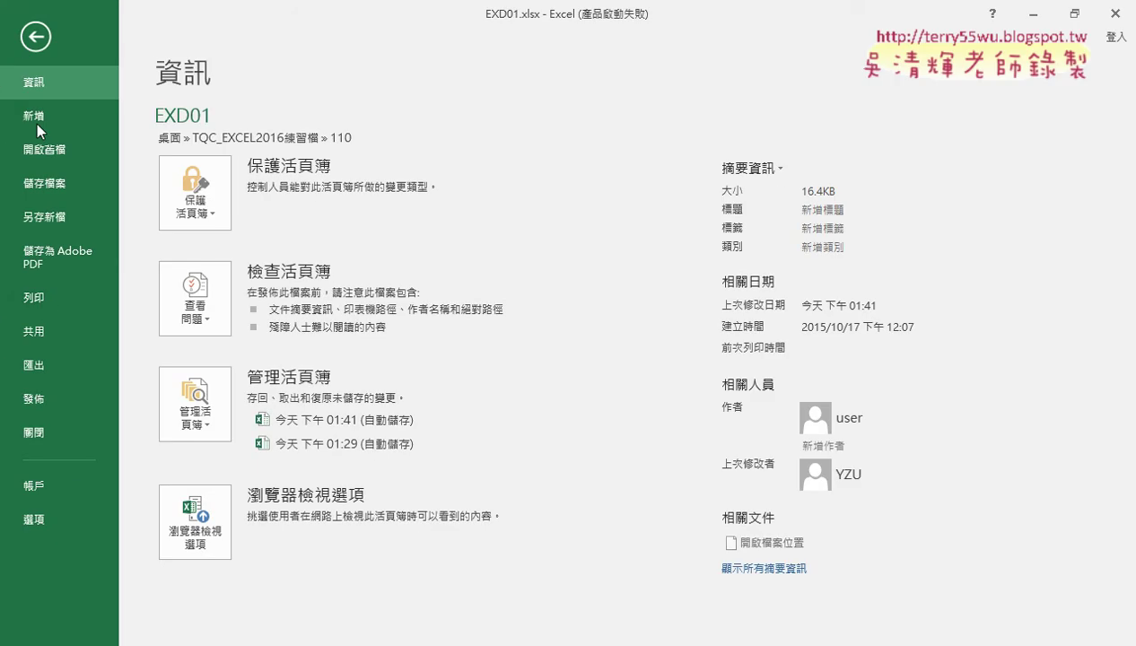
left_click(53, 298)
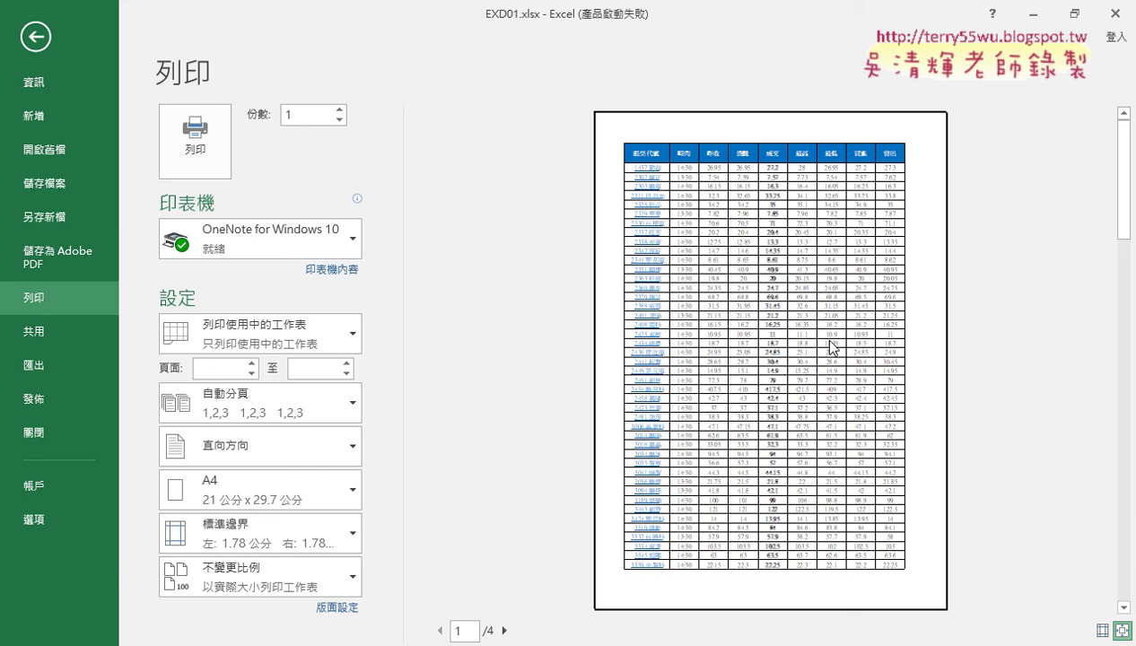
scroll(850, 514, "down", 1)
scroll(853, 514, "down", 1)
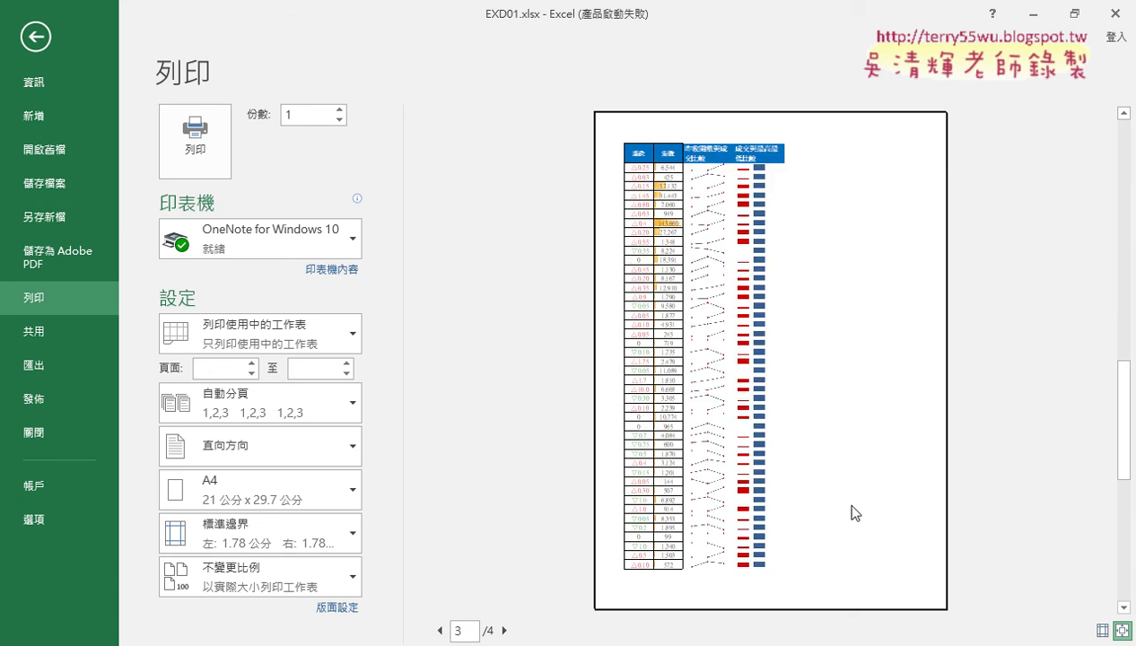
scroll(709, 221, "up", 1)
scroll(794, 219, "up", 1)
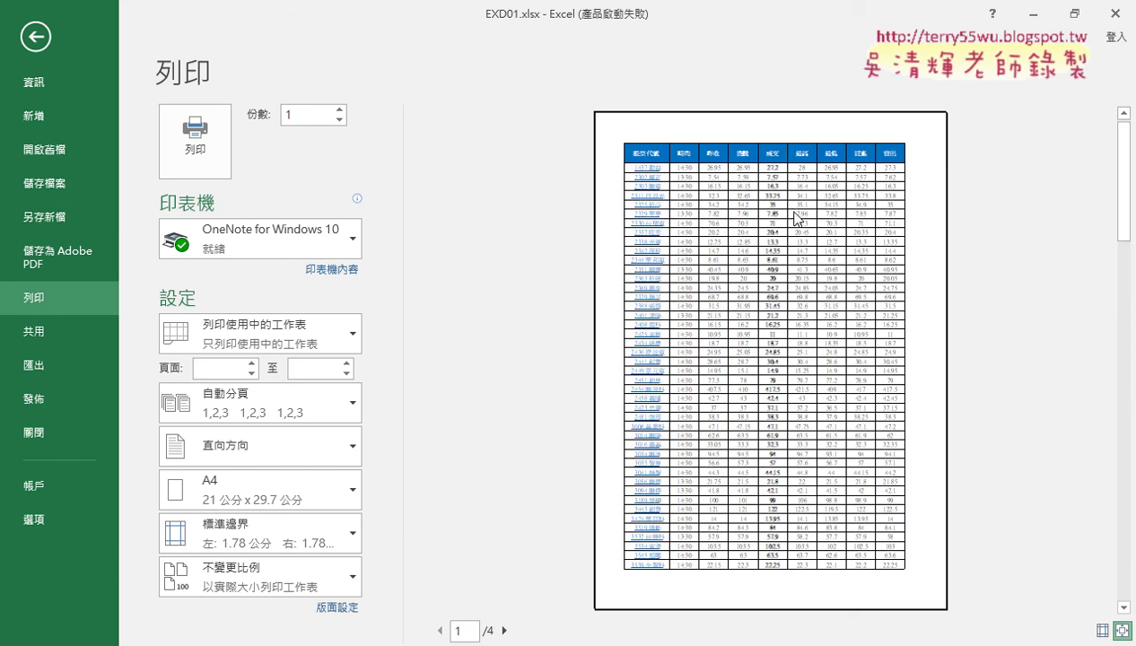
scroll(832, 277, "down", 1)
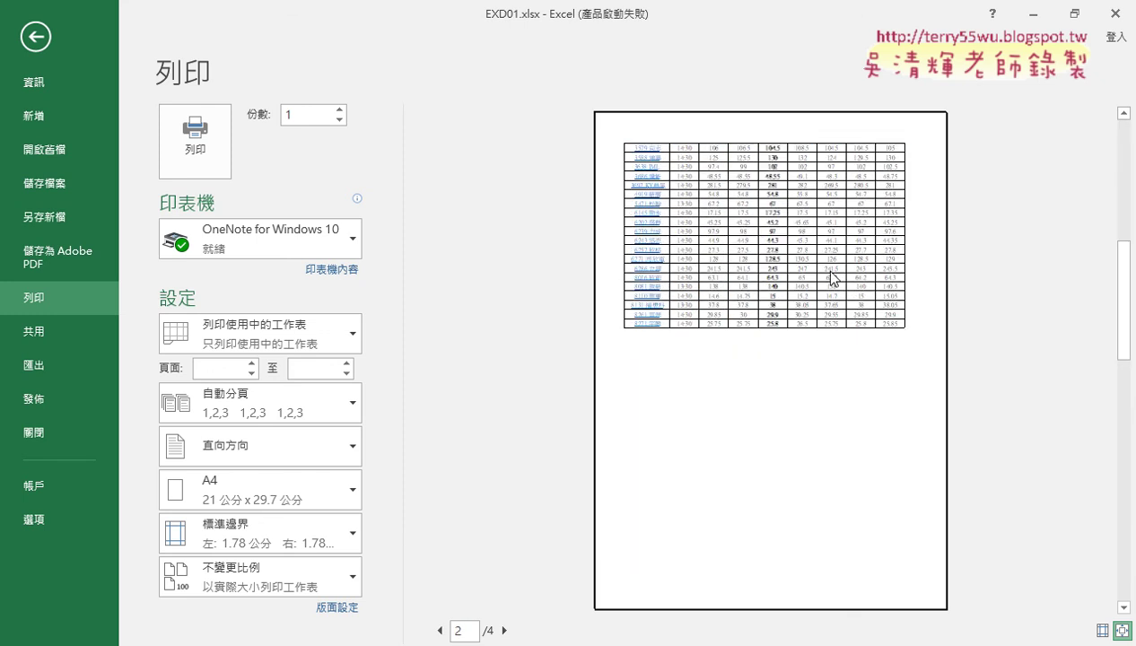
scroll(833, 277, "down", 1)
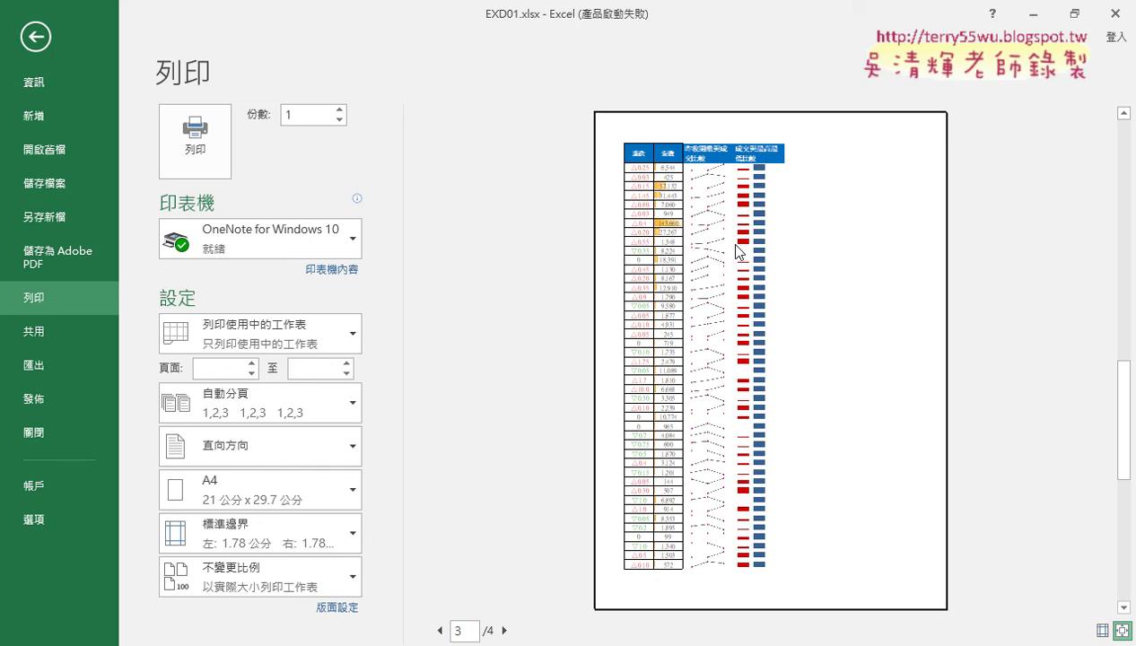
scroll(731, 386, "up", 1)
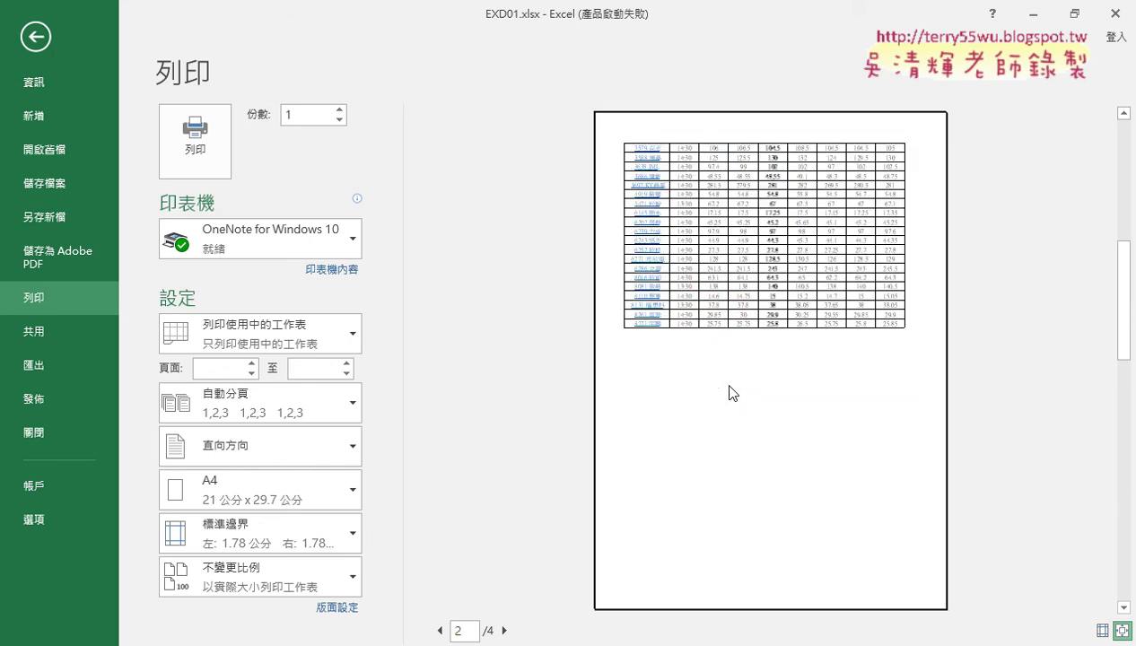
scroll(730, 392, "up", 1)
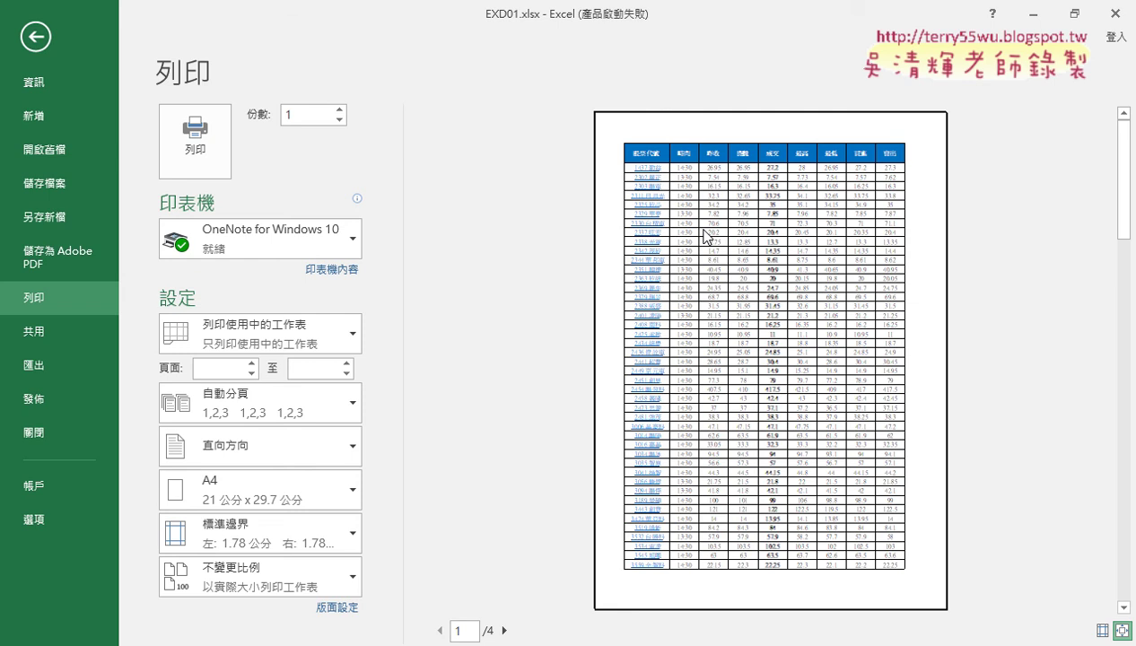
Switch the printout to Landscape orientation and bring up Page Setup
left_click(274, 442)
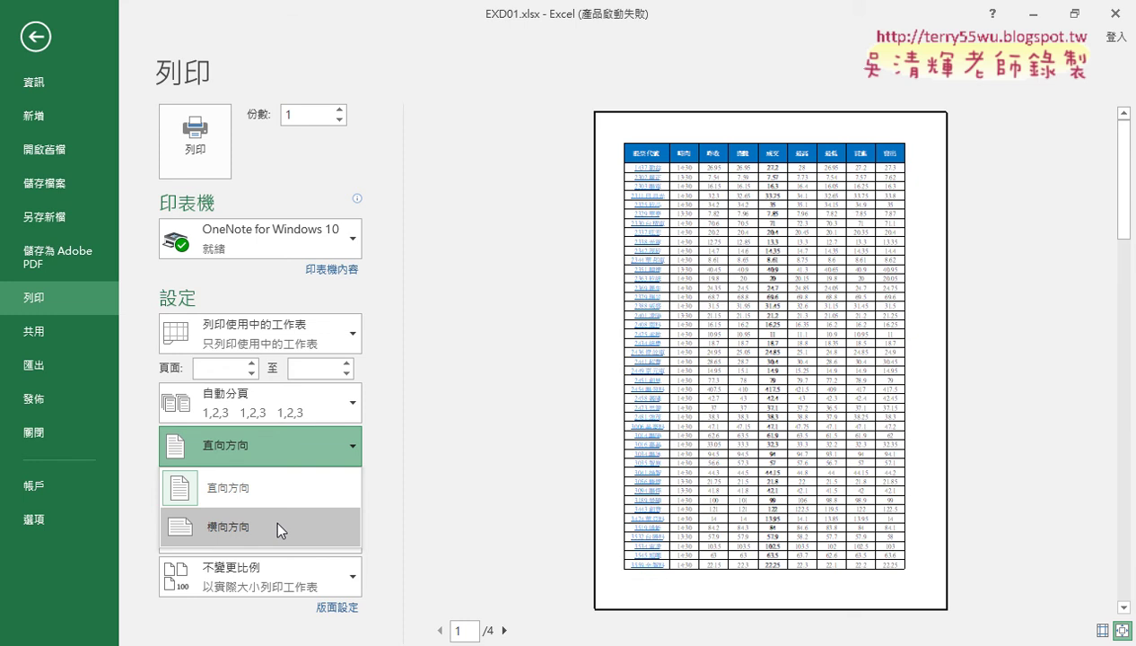
left_click(274, 518)
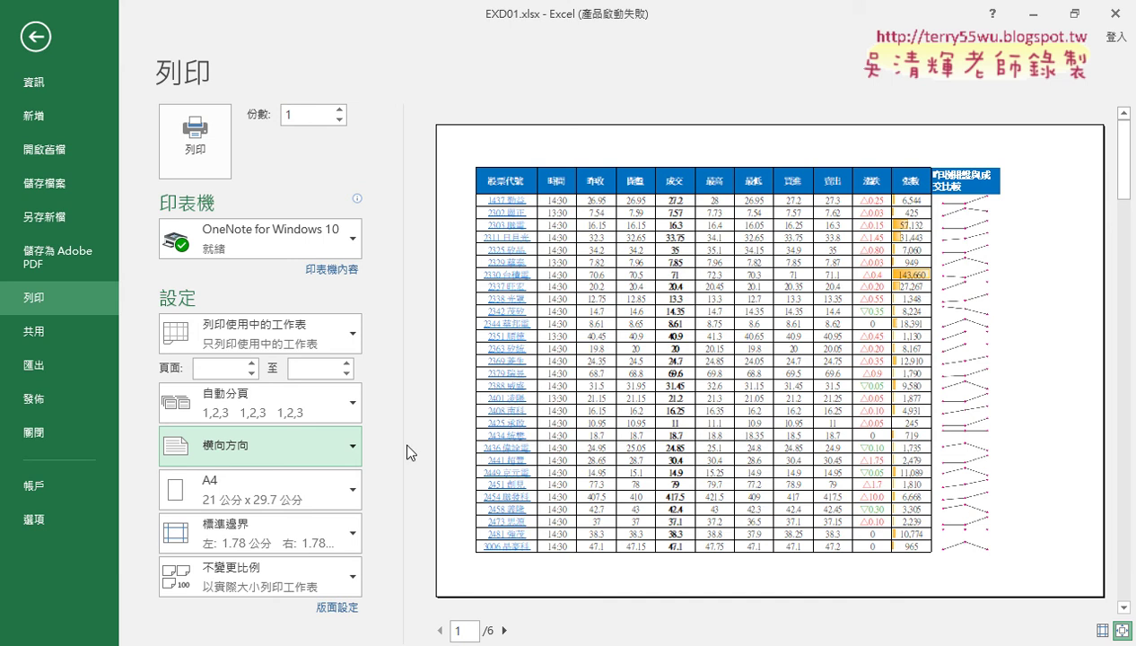
left_click(355, 346)
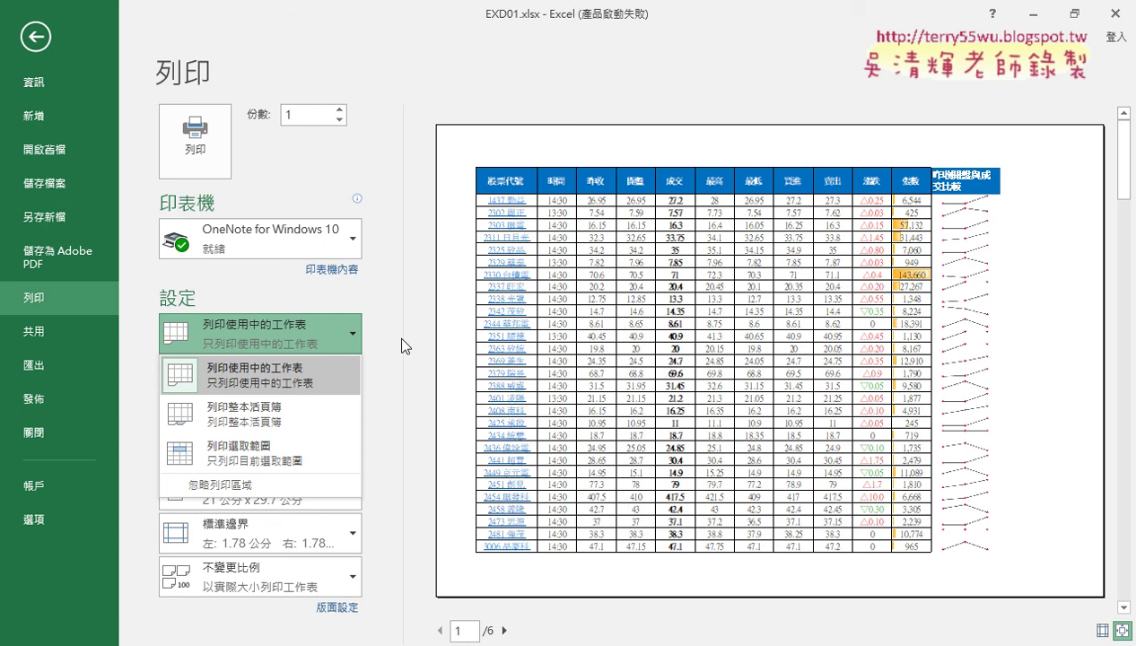
left_click(354, 337)
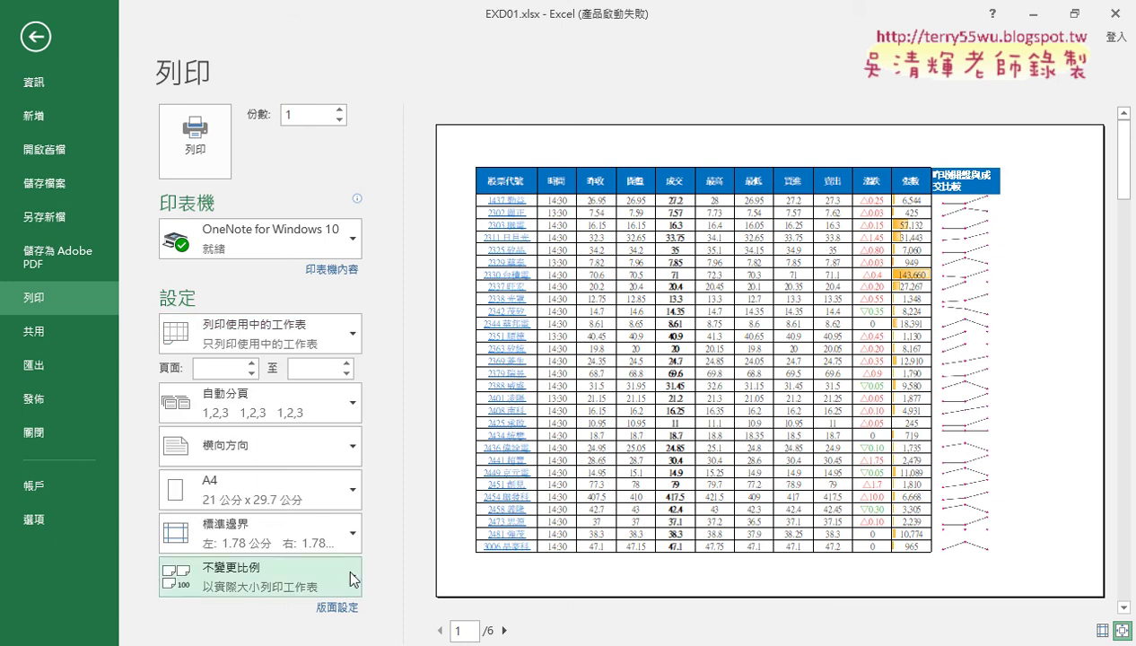
left_click(338, 608)
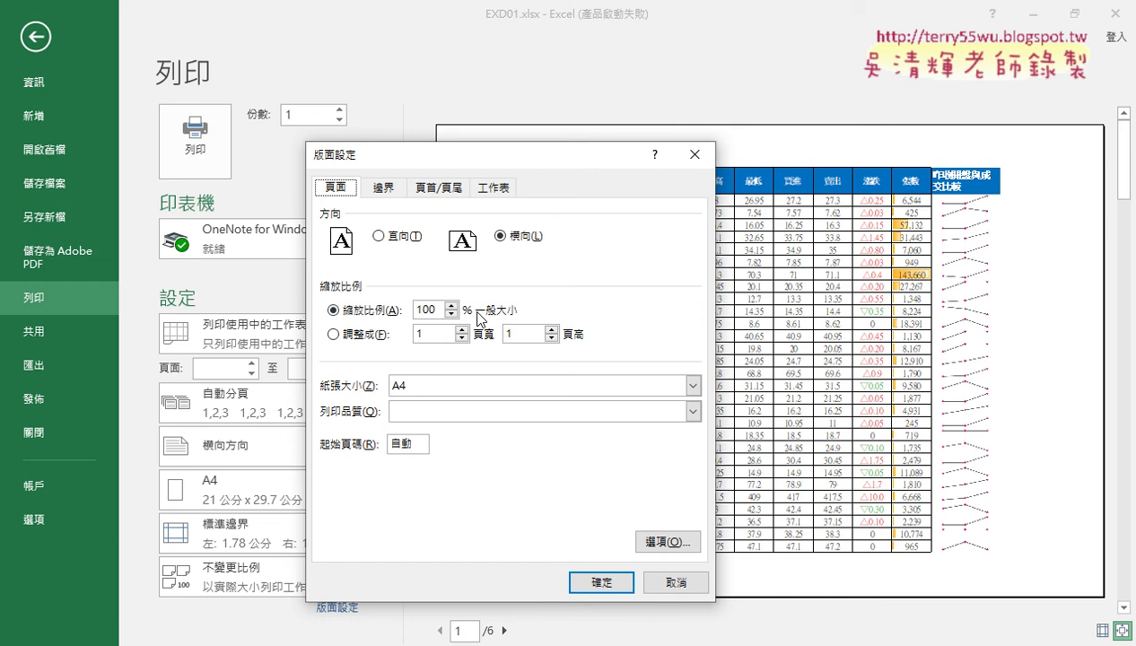
Try fit-to-page scaling in Page Setup and view printer properties without changing them
left_click(377, 339)
left_click(600, 583)
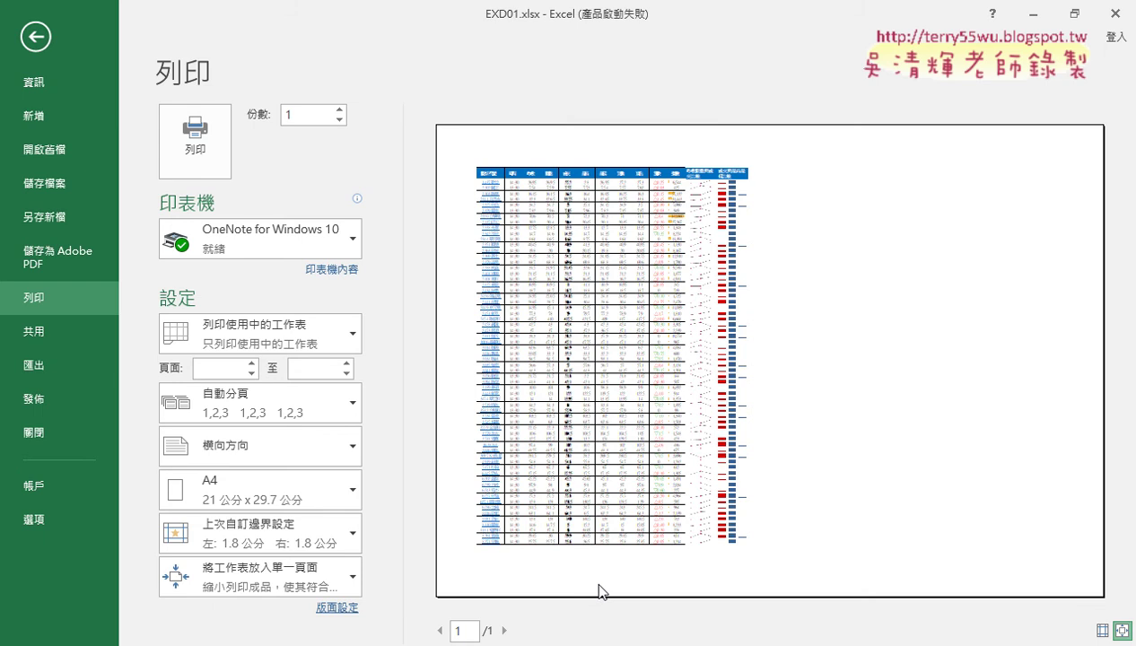
left_click(350, 608)
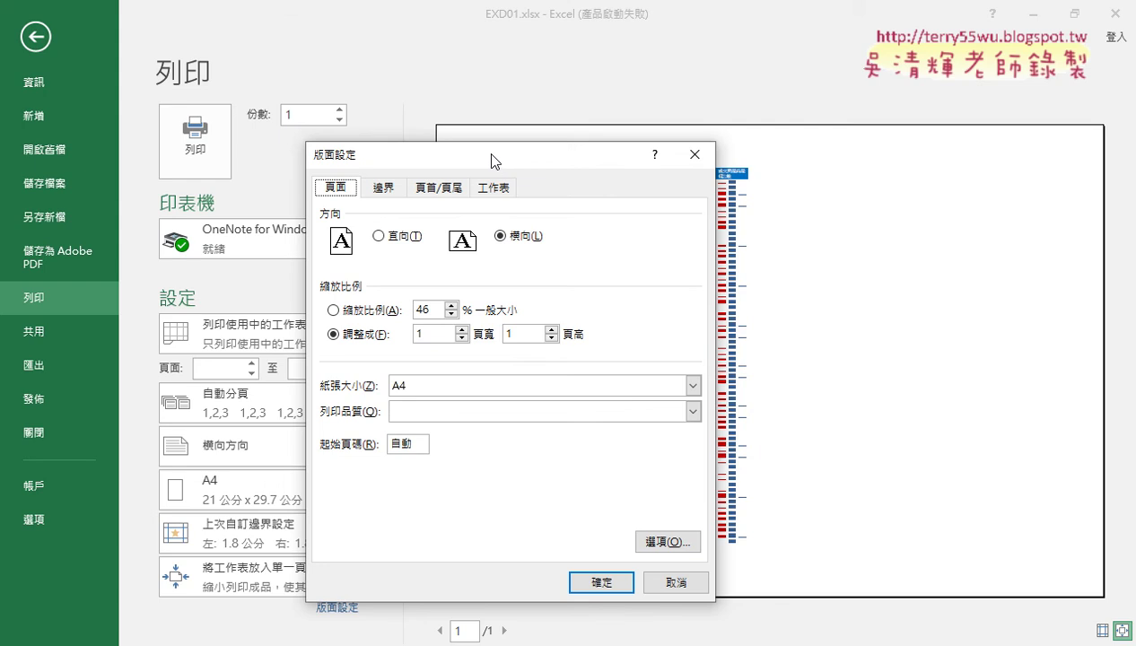
left_click_drag(493, 162, 260, 102)
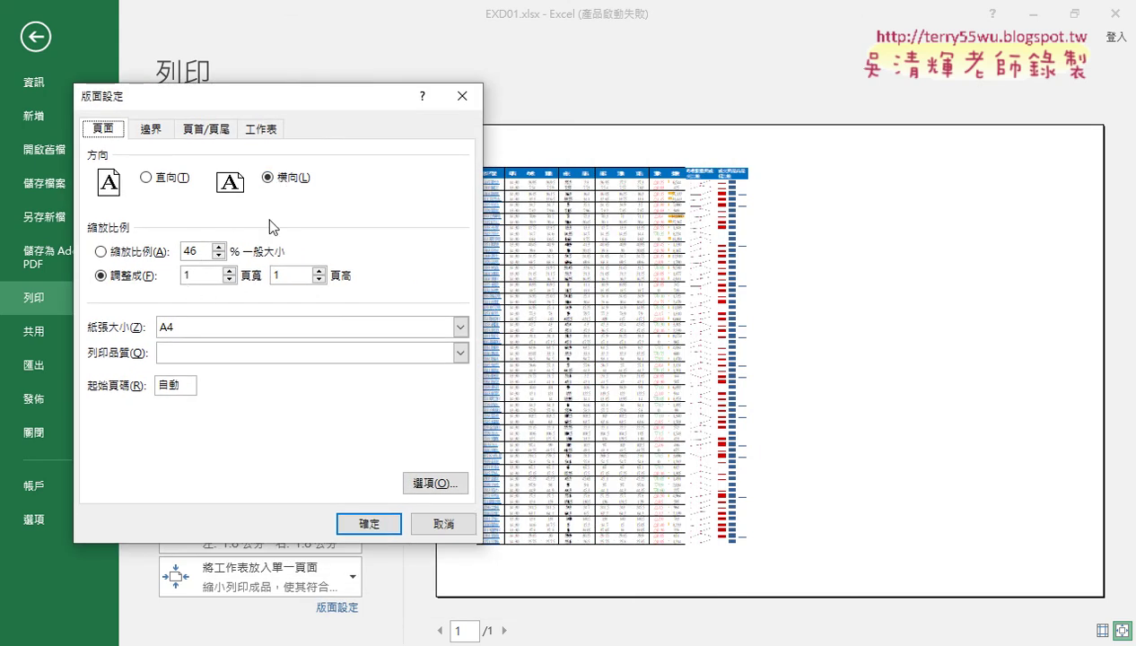
left_click(320, 280)
left_click(137, 252)
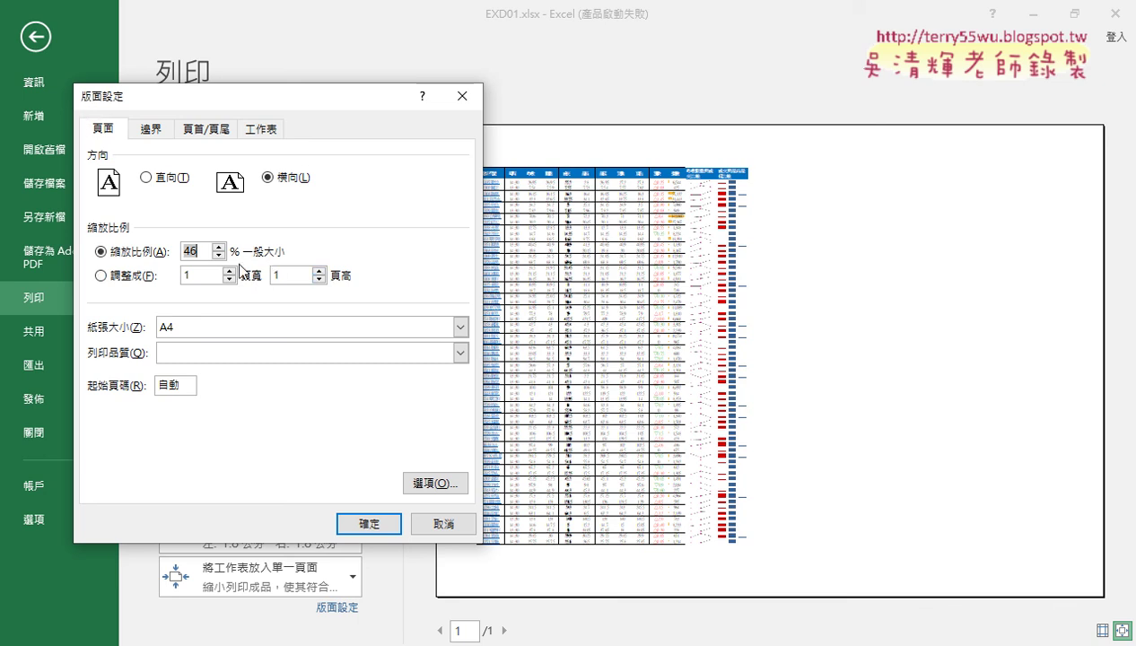
left_click(139, 280)
left_click(439, 484)
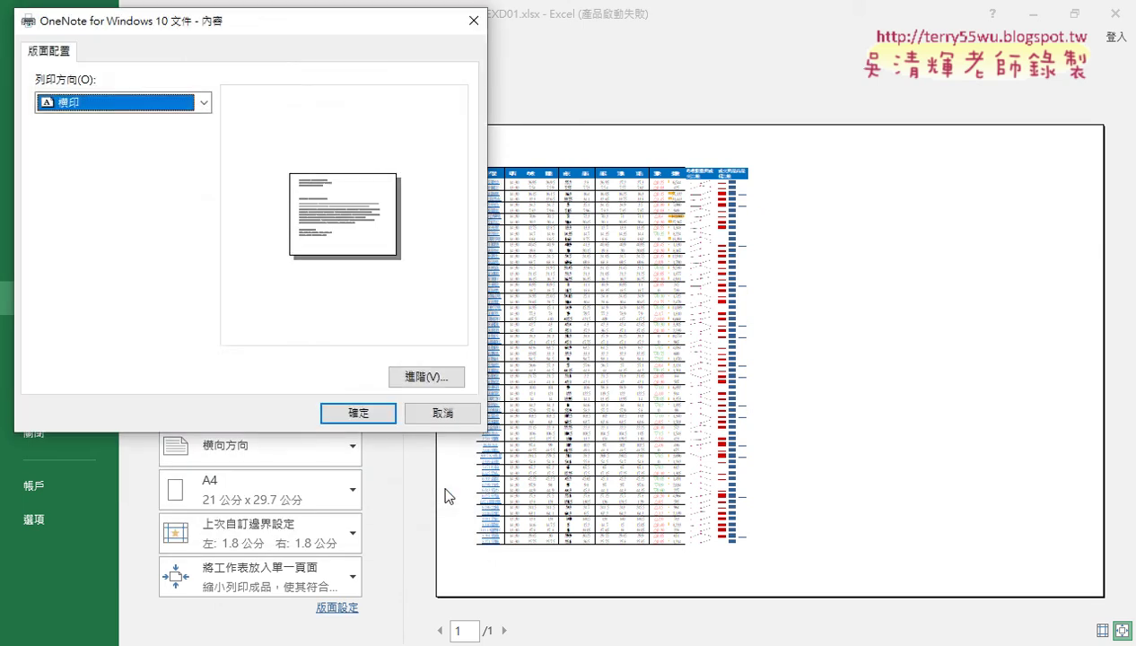
left_click(441, 412)
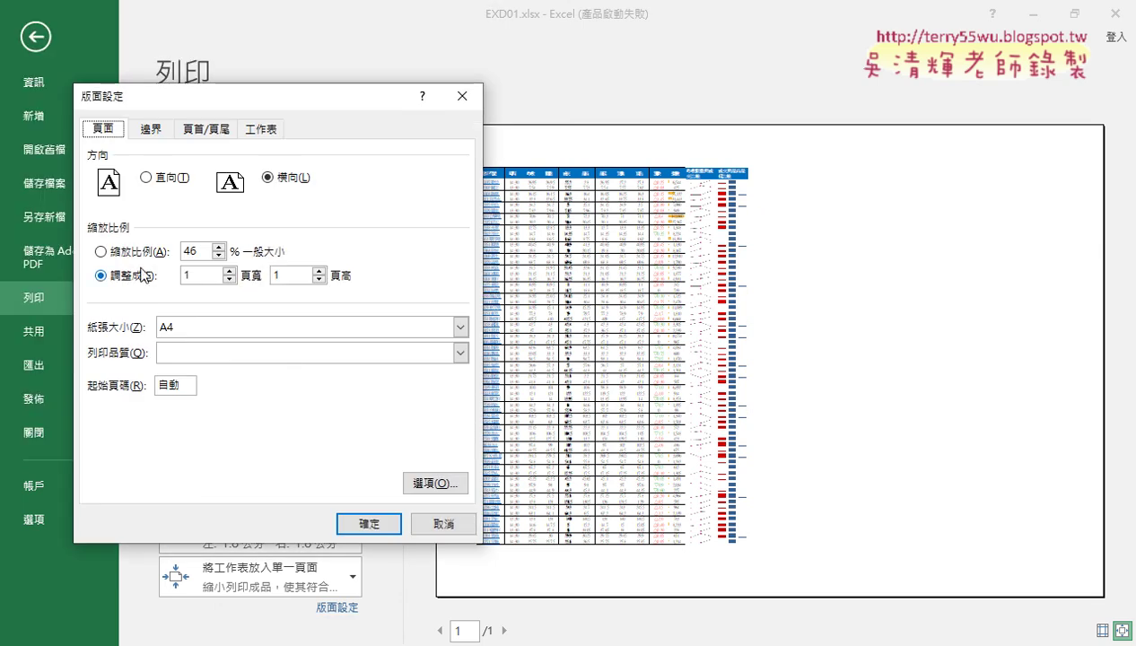
Set Page Setup scaling to Adjust to 90% normal size and verify it
left_click(130, 252)
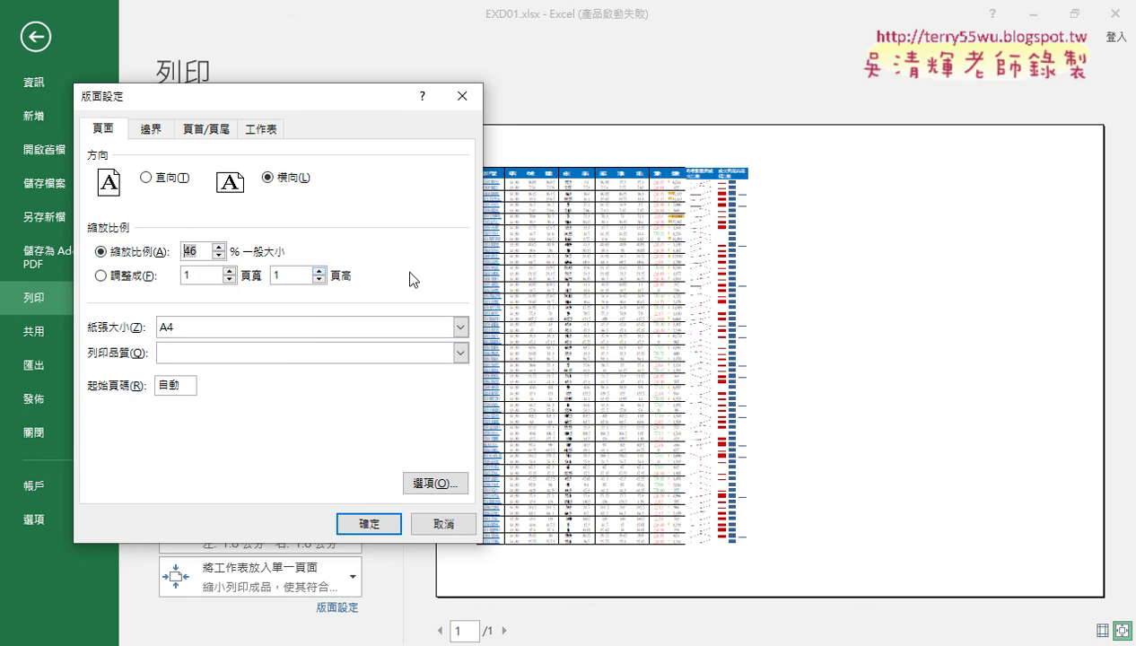
type("100")
key("BackSpace")
key("BackSpace")
key("BackSpace")
type("9")
type("0")
left_click(368, 522)
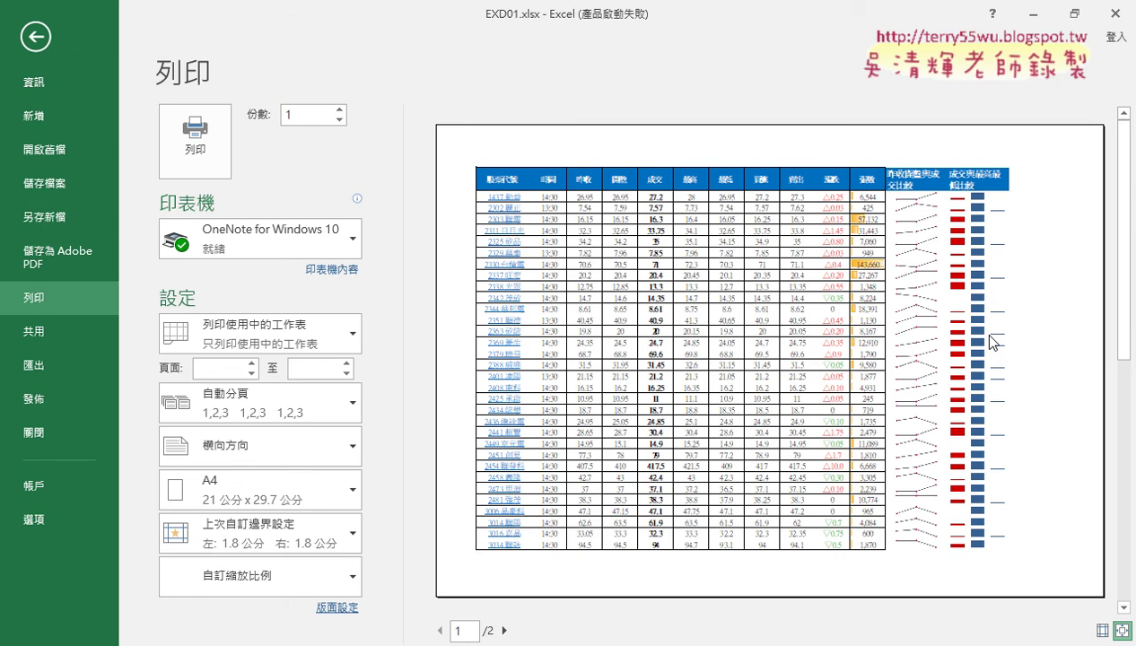
left_click(339, 611)
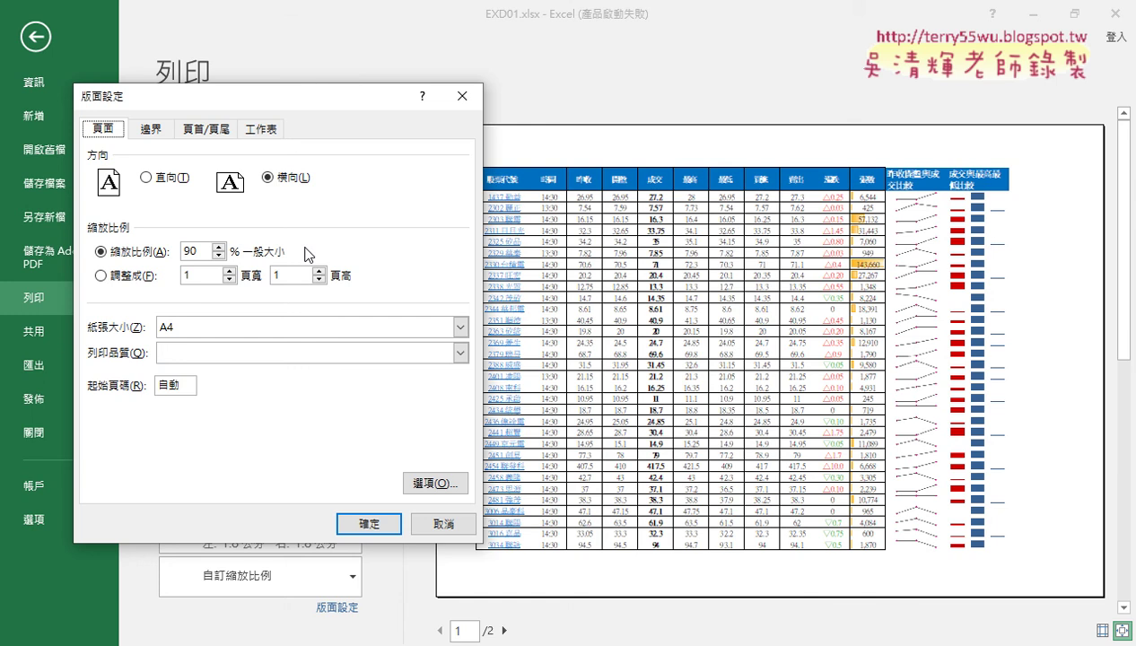
left_click(441, 525)
Leave print view and select the whole stock table A1:M65
left_click(34, 40)
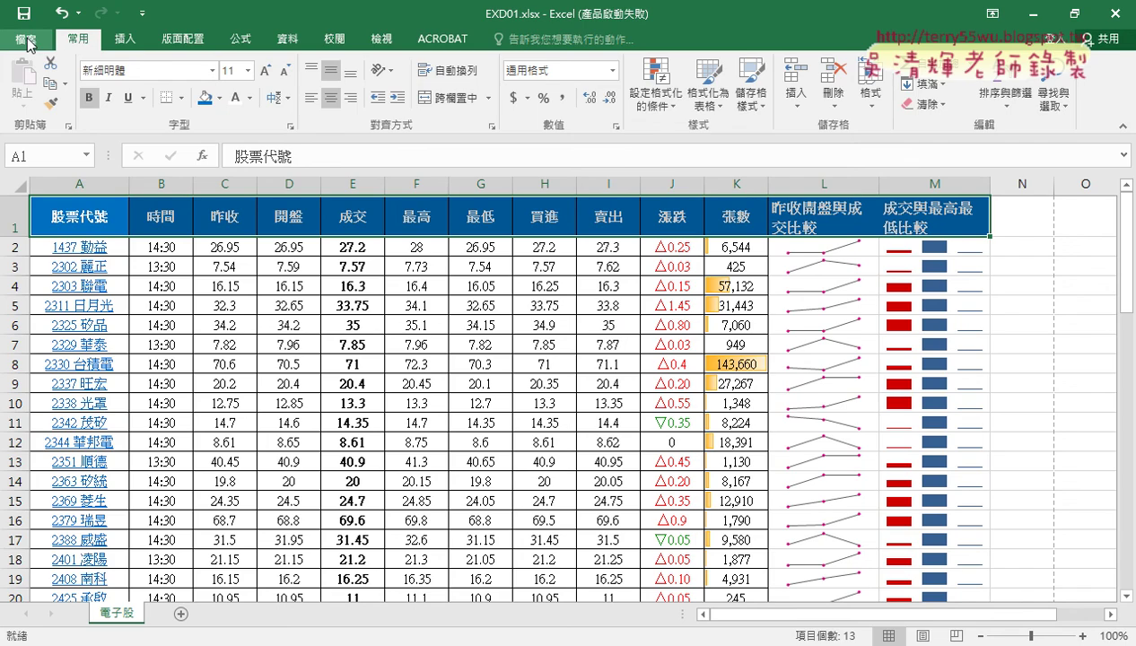
left_click(78, 219)
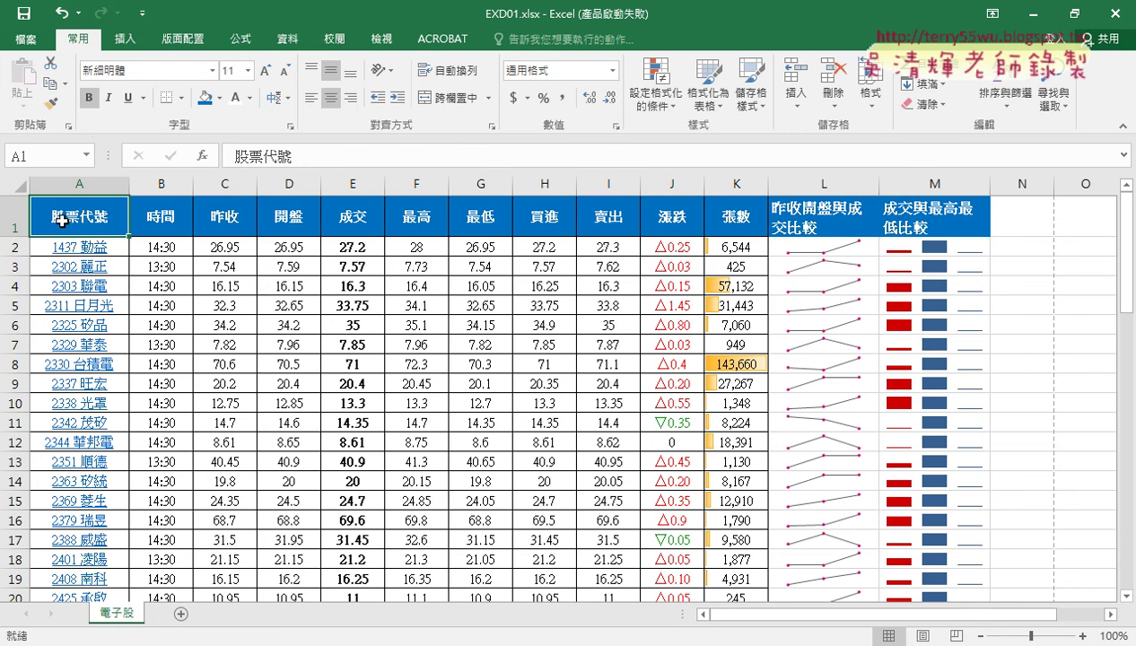
key("ctrl+shift+Right")
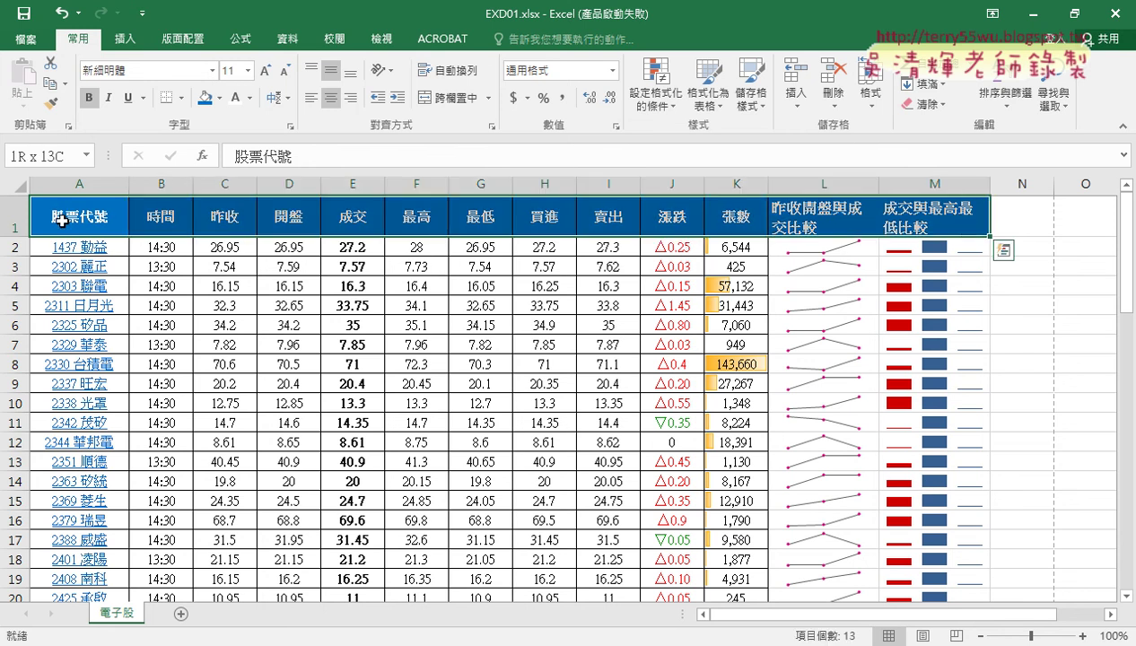
key("ctrl+shift+Down")
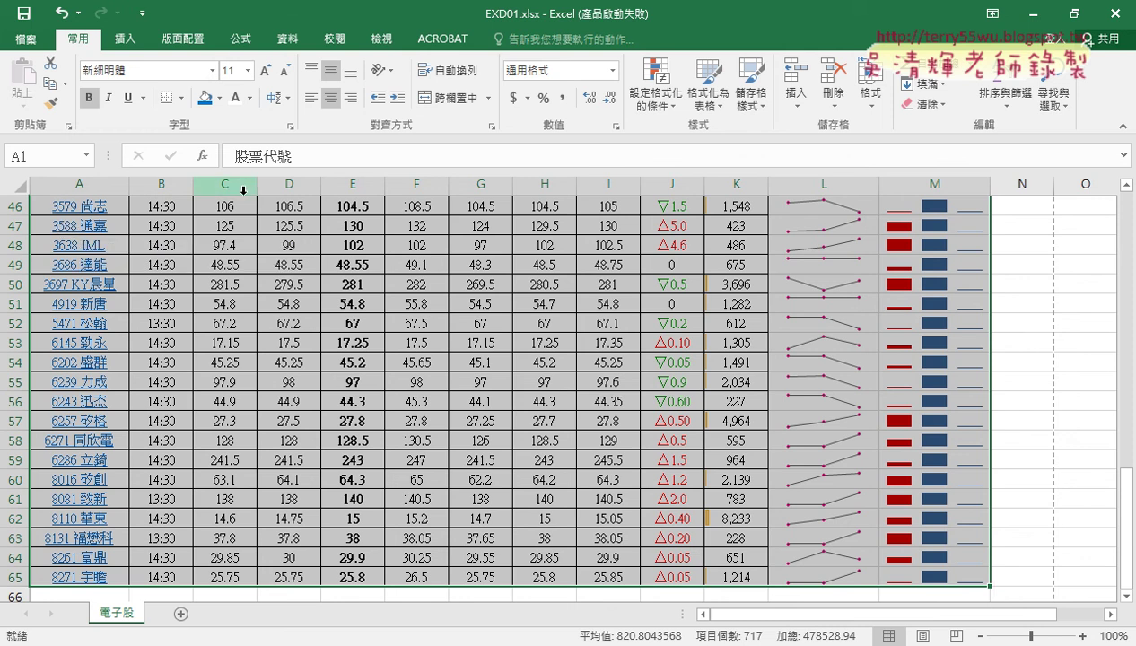
Open the More Borders settings and recheck the exam PDF's A1:M65 border requirement
left_click(182, 98)
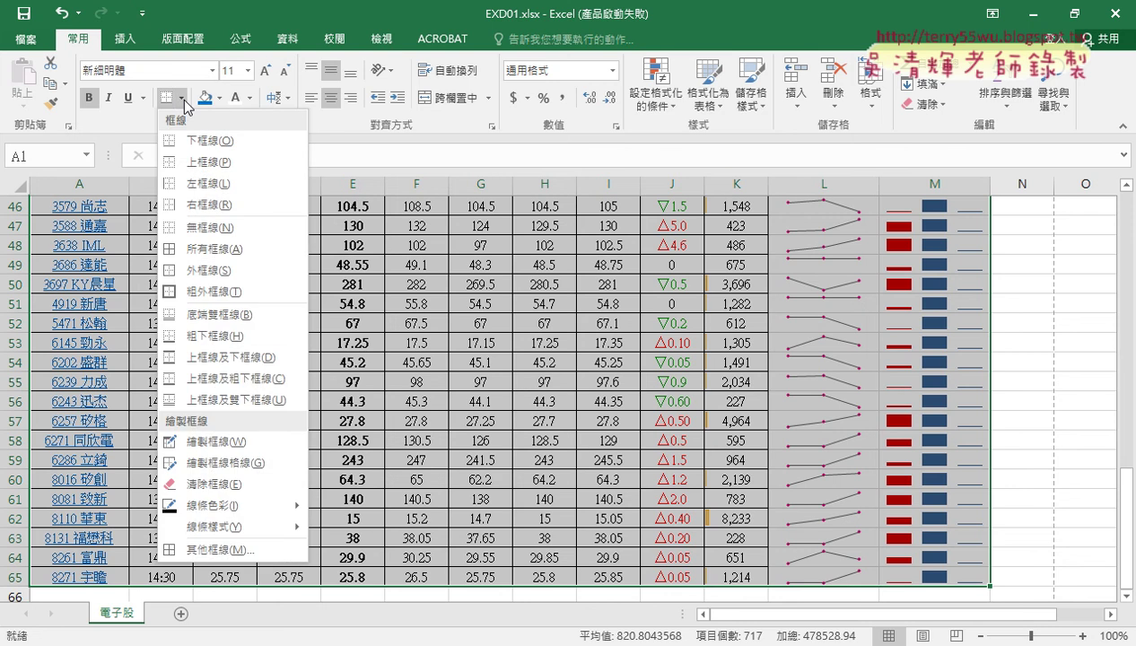
left_click(217, 549)
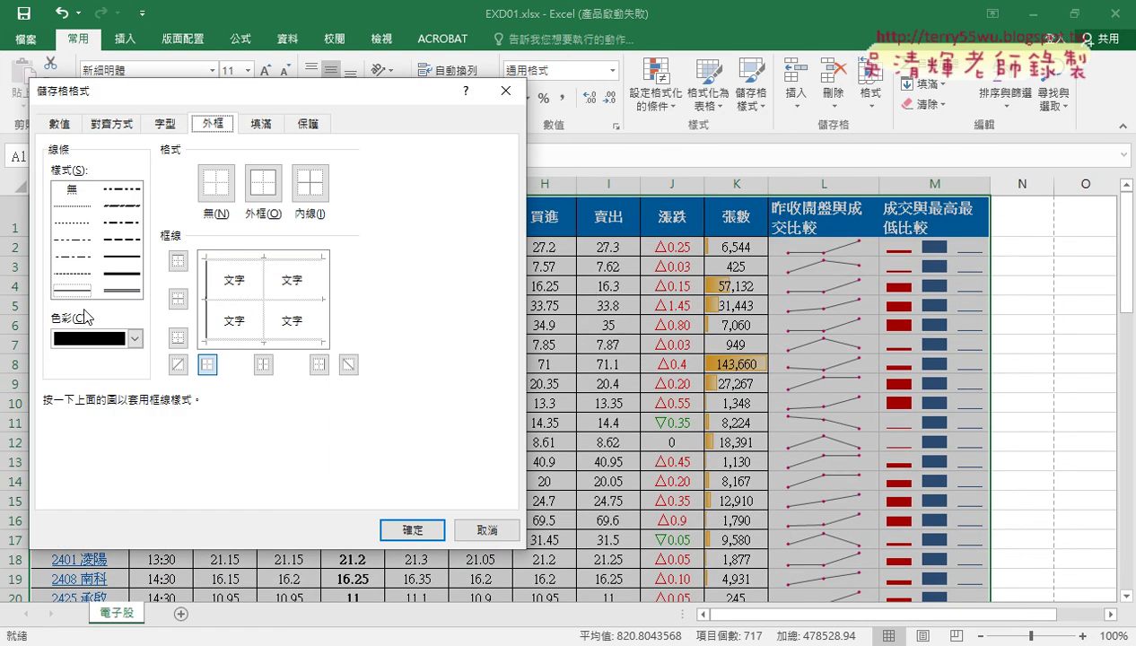
left_click(74, 292)
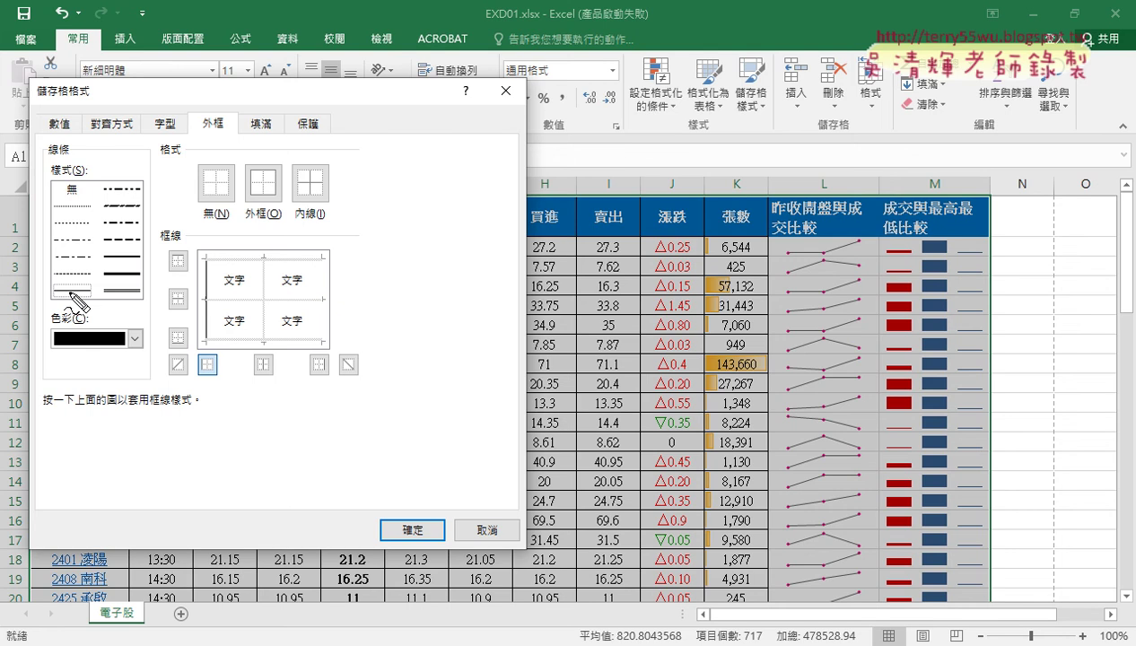
mouse_move(72, 296)
left_mouse_down()
mouse_move(45, 280)
mouse_move(81, 306)
left_mouse_up()
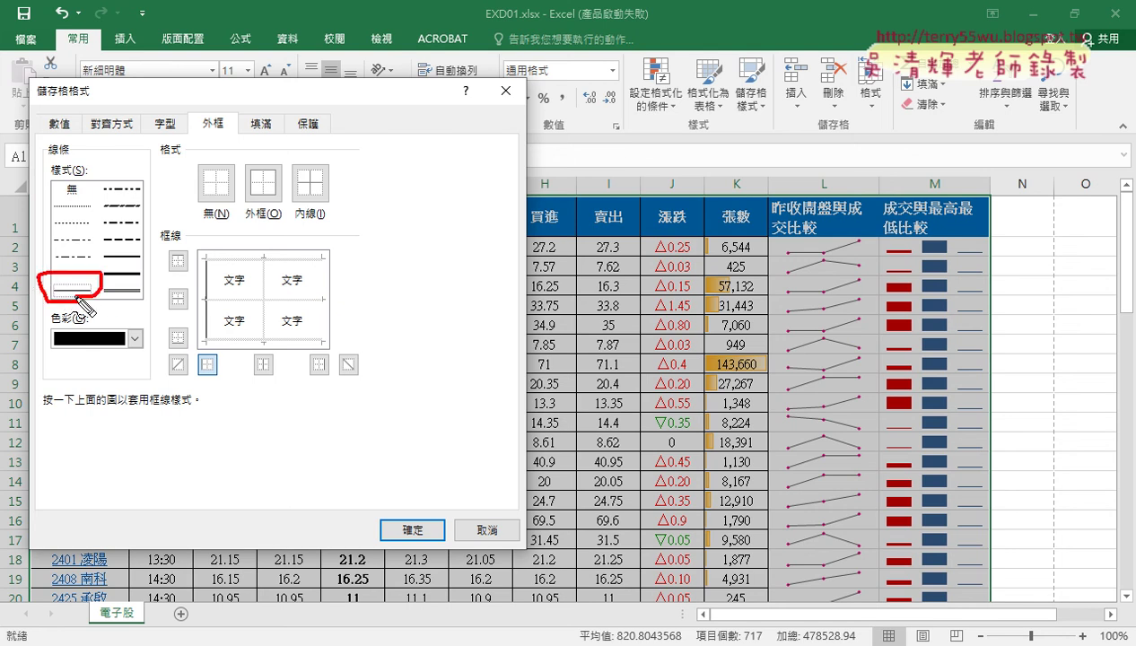
key("Escape")
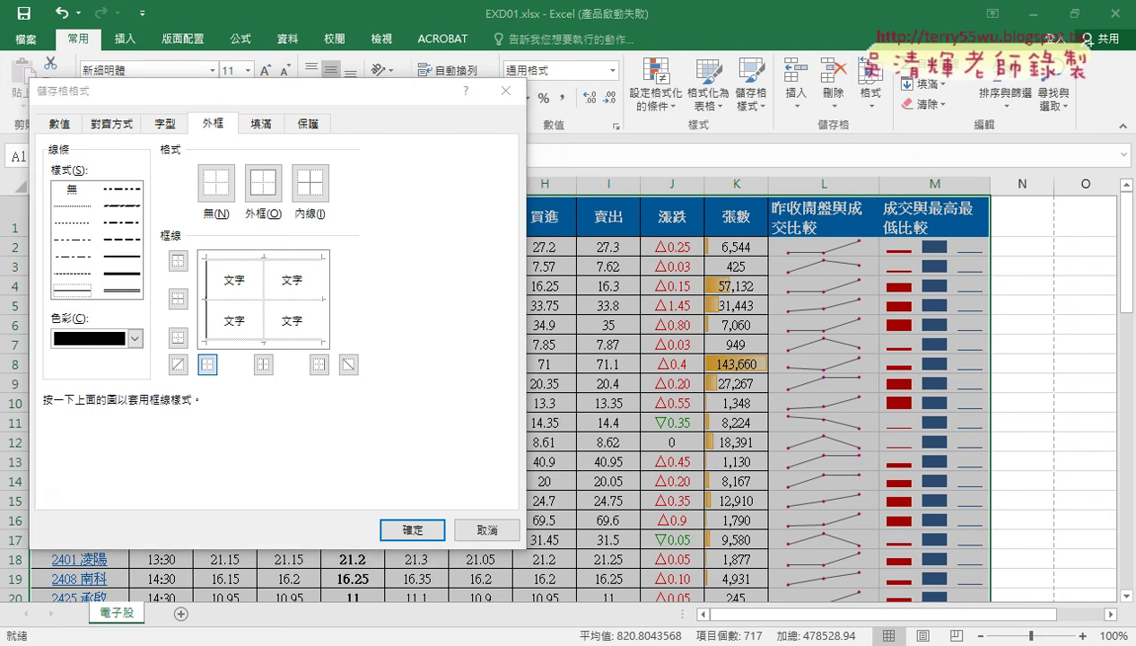
key("alt+Tab")
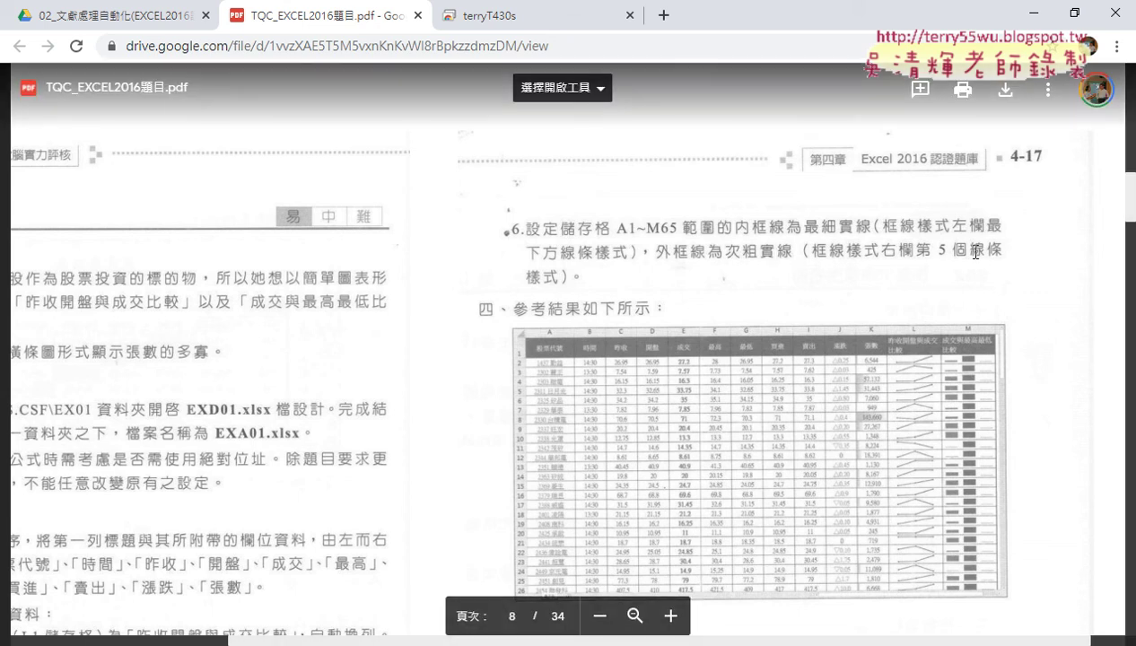
left_click(1073, 12)
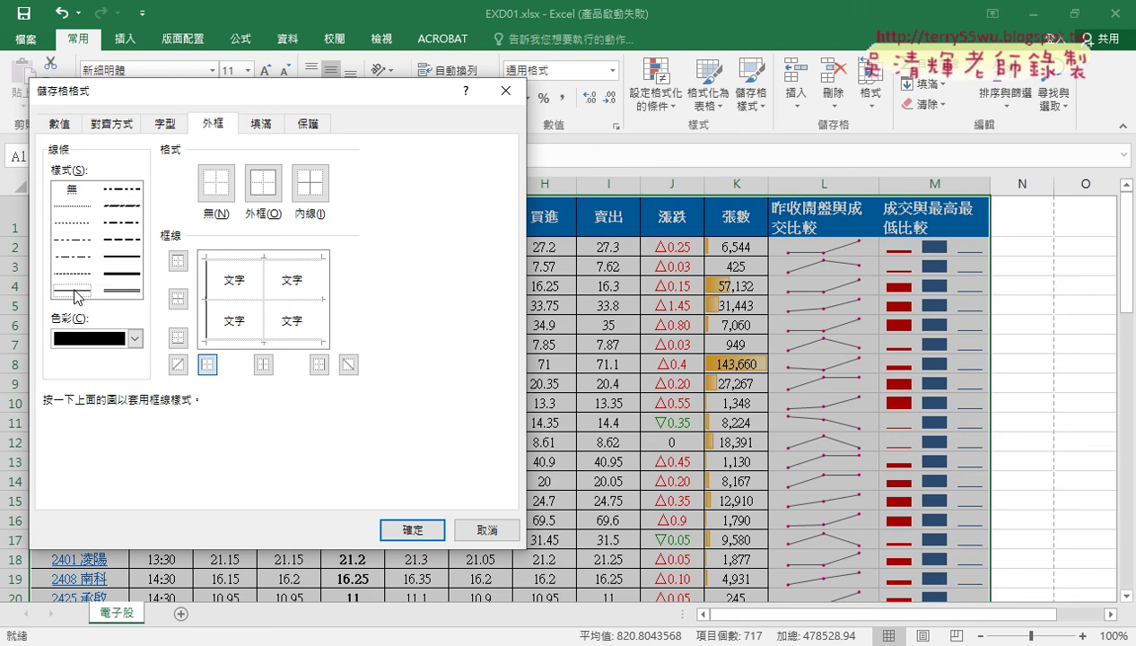
Apply thin solid inside borders and a thick outline border to A1:M65
left_click(313, 187)
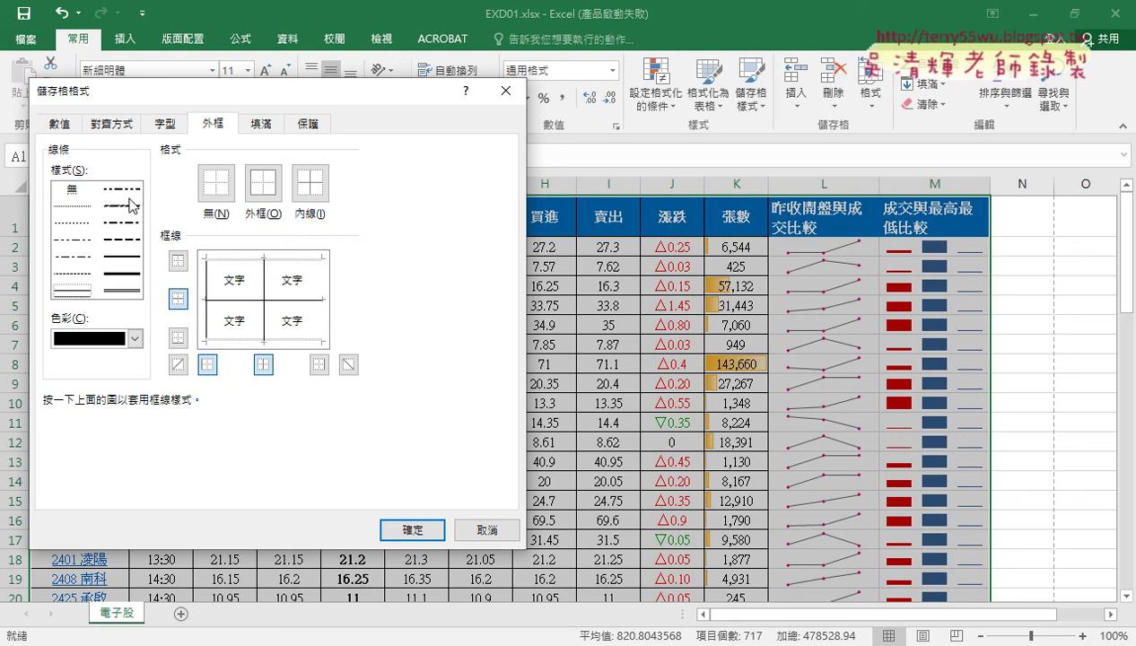
left_click(121, 258)
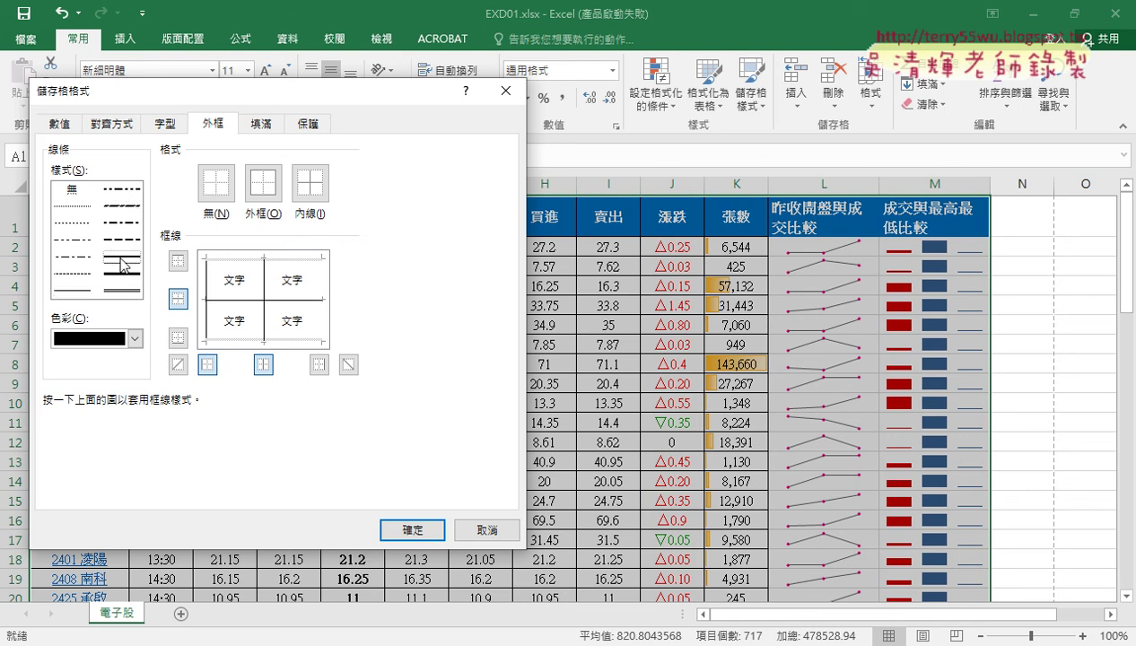
left_click(261, 189)
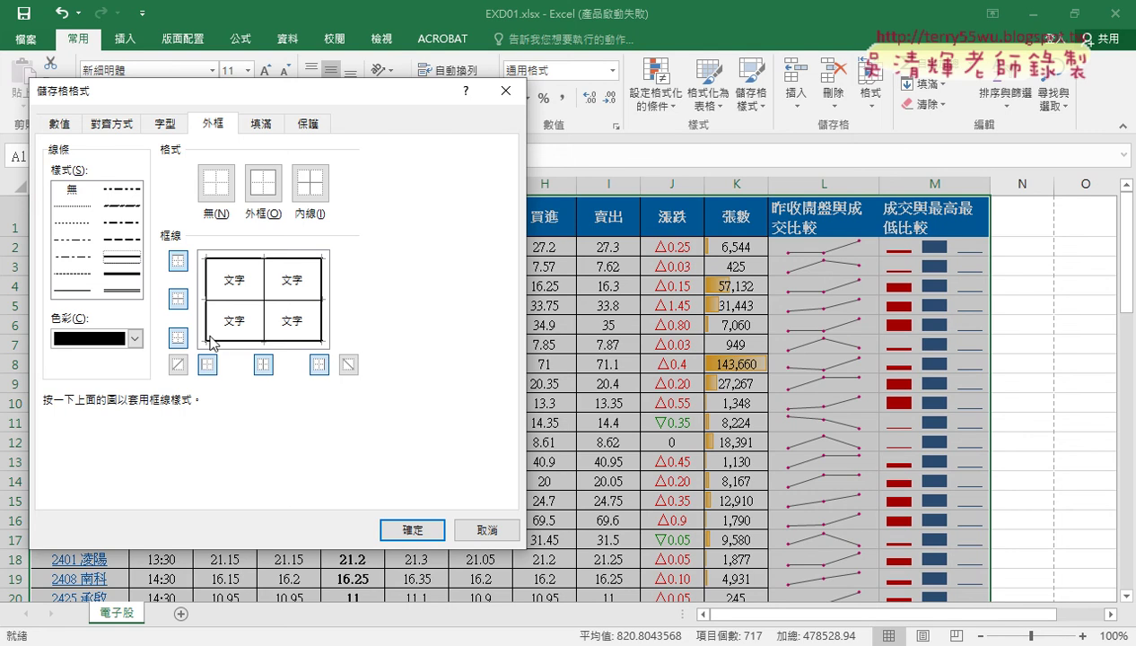
left_click(412, 528)
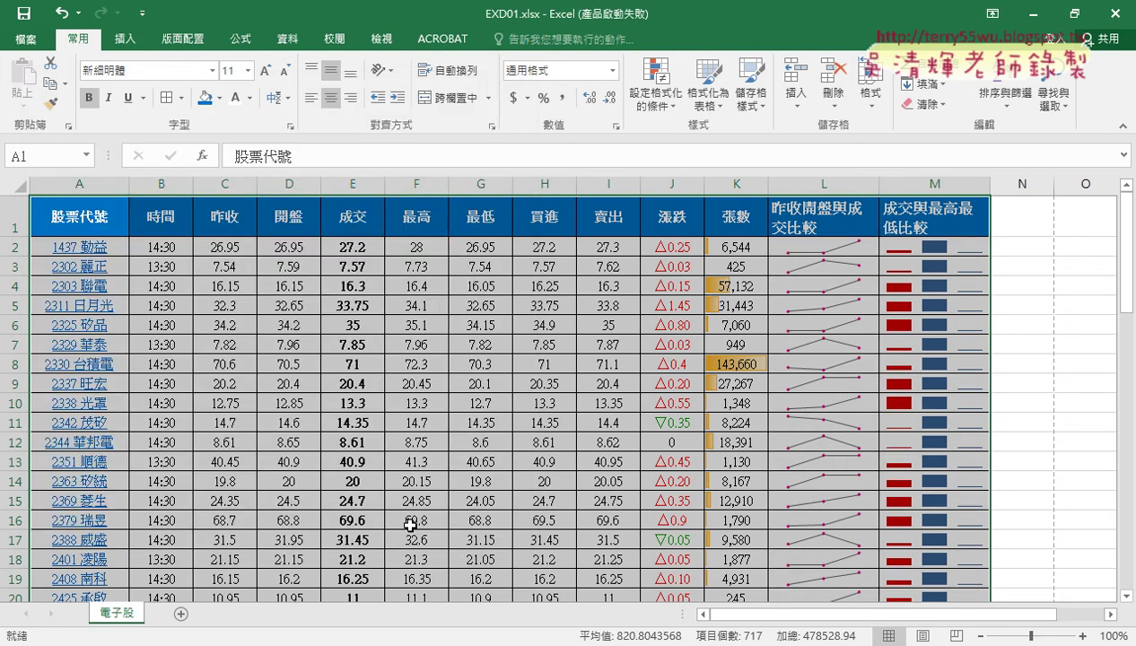
Open the print preview and verify landscape orientation and 90% scaling in Page Setup
left_click(30, 42)
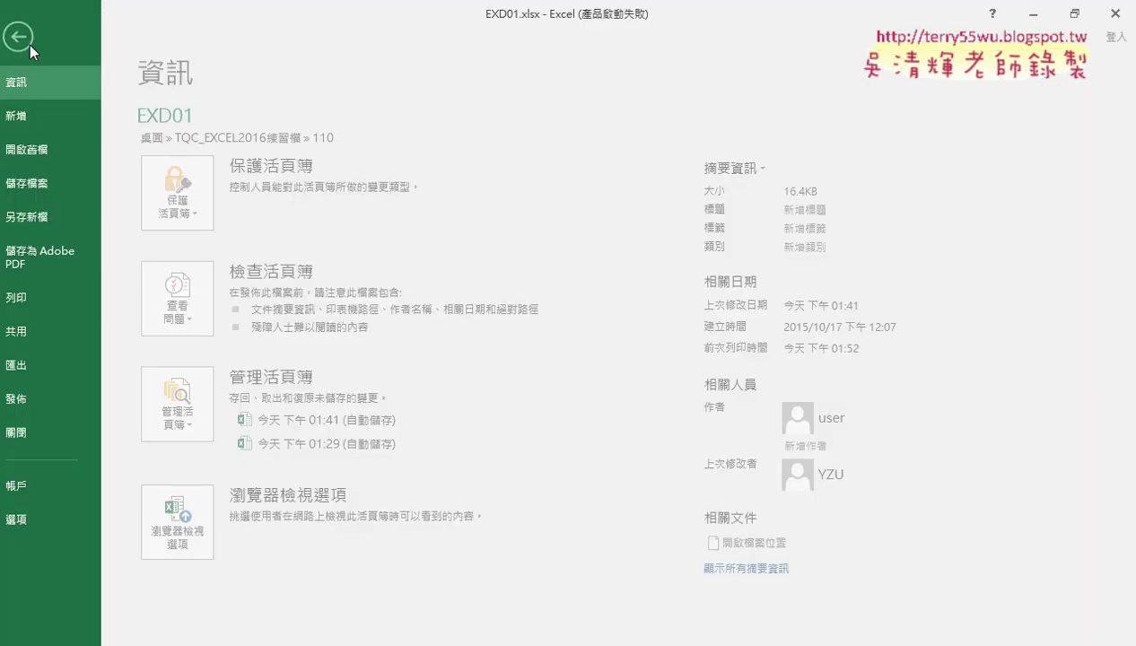
left_click(34, 307)
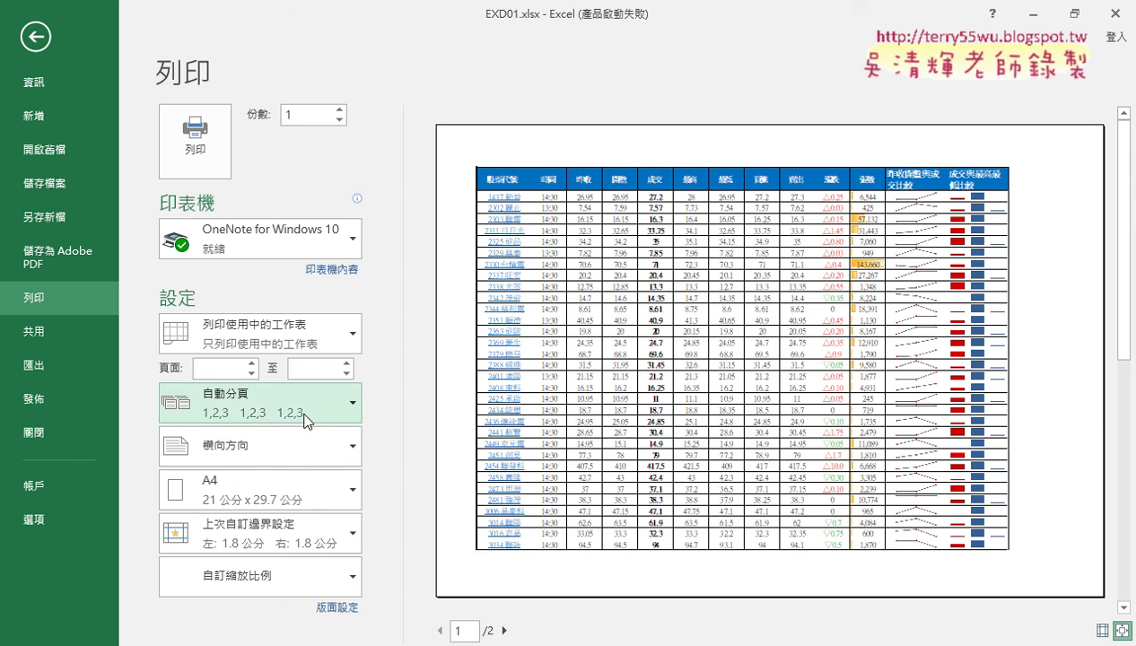
left_click(275, 456)
left_click(276, 457)
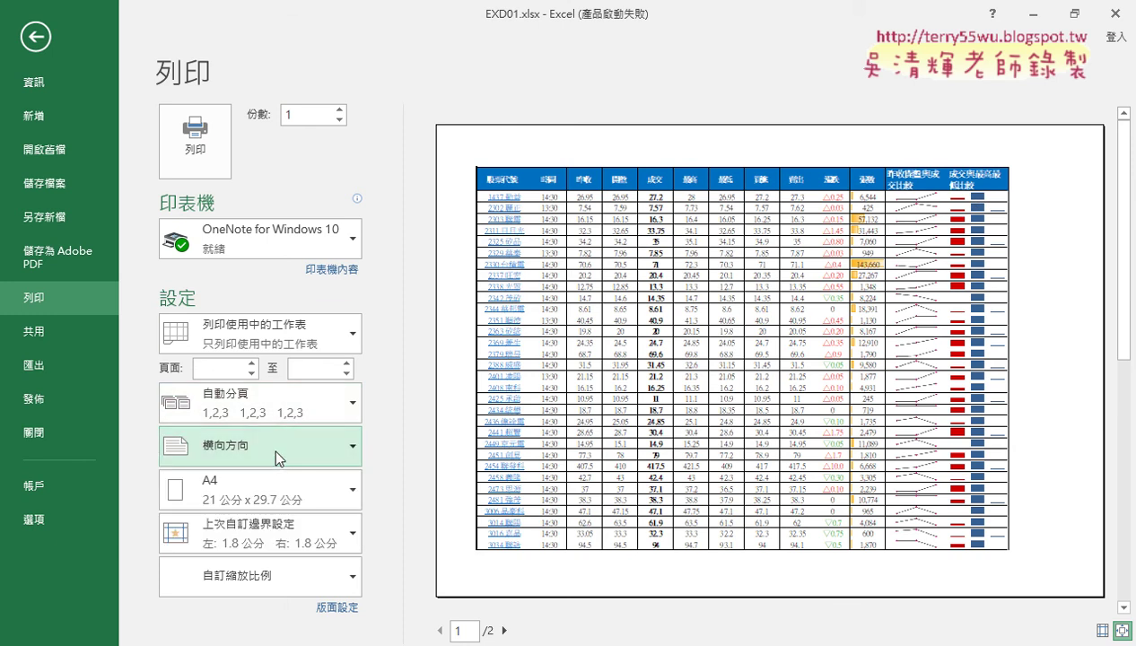
left_click(331, 577)
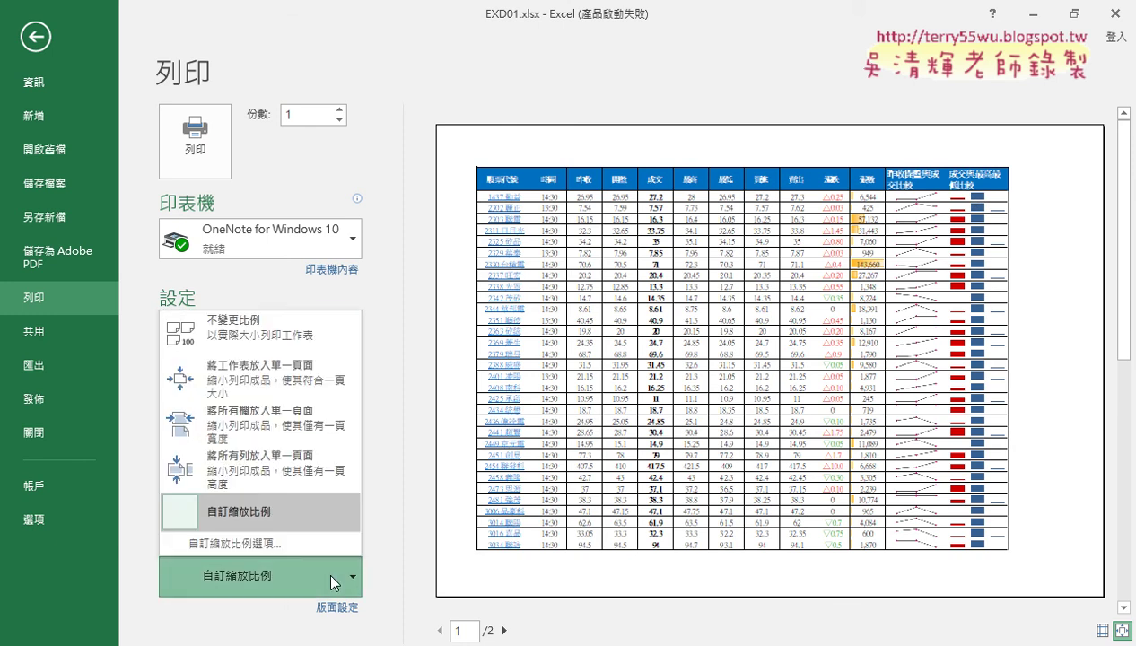
left_click(369, 612)
left_click(336, 608)
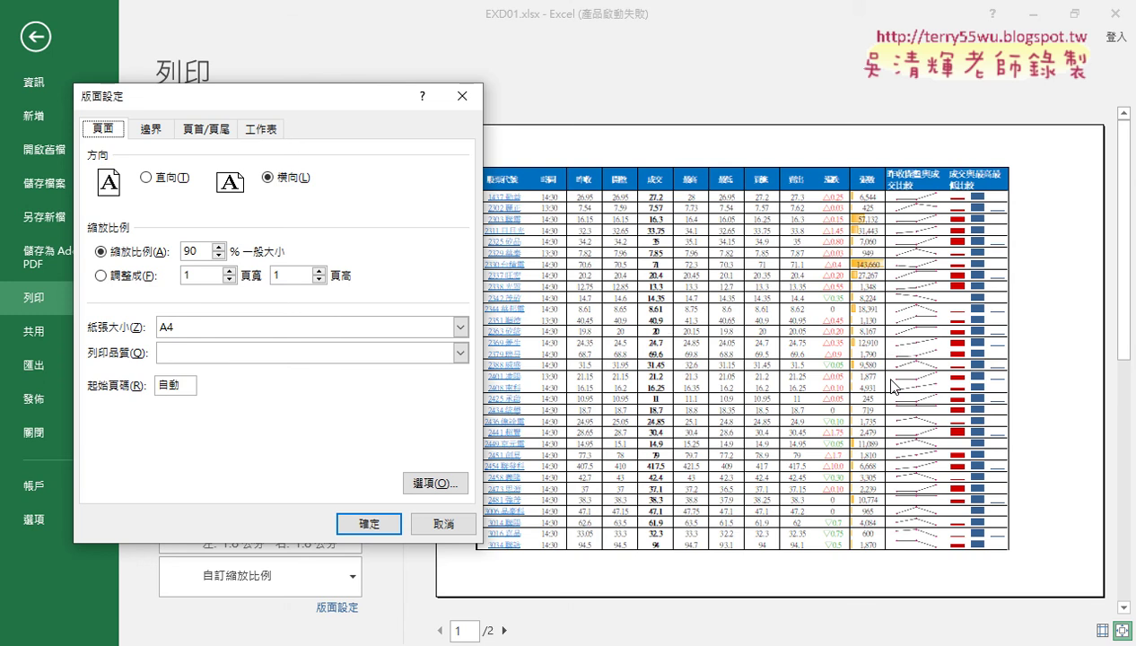
left_click(449, 524)
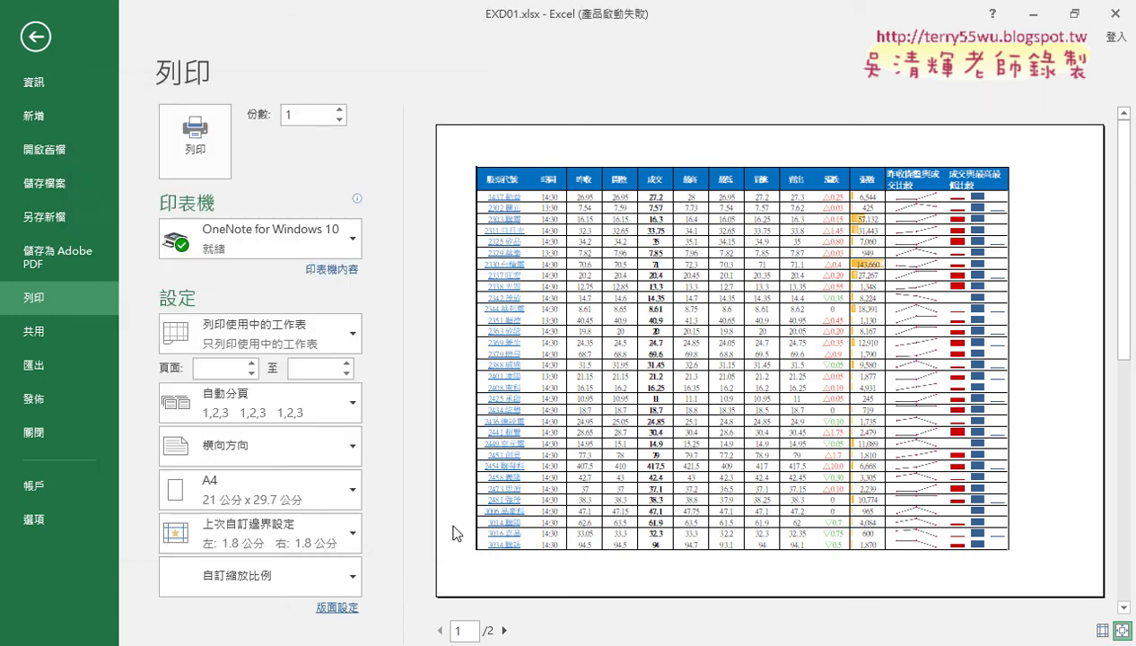